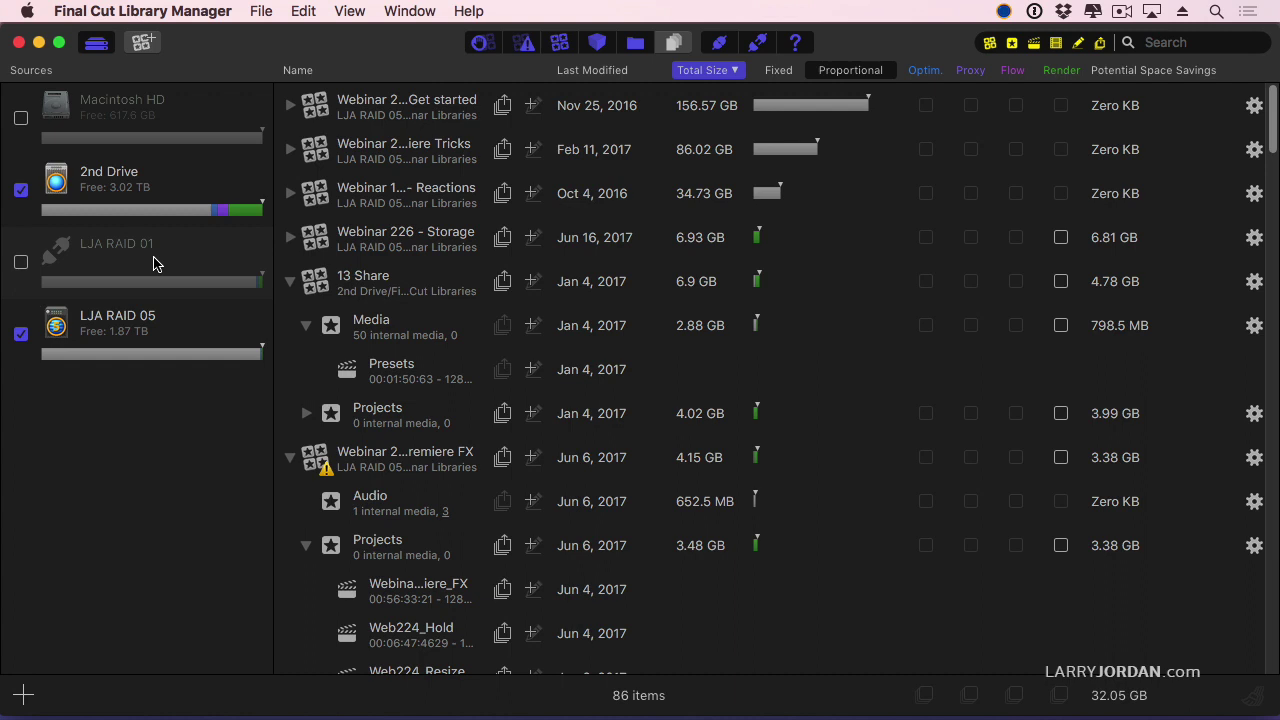
pyautogui.click(176, 334)
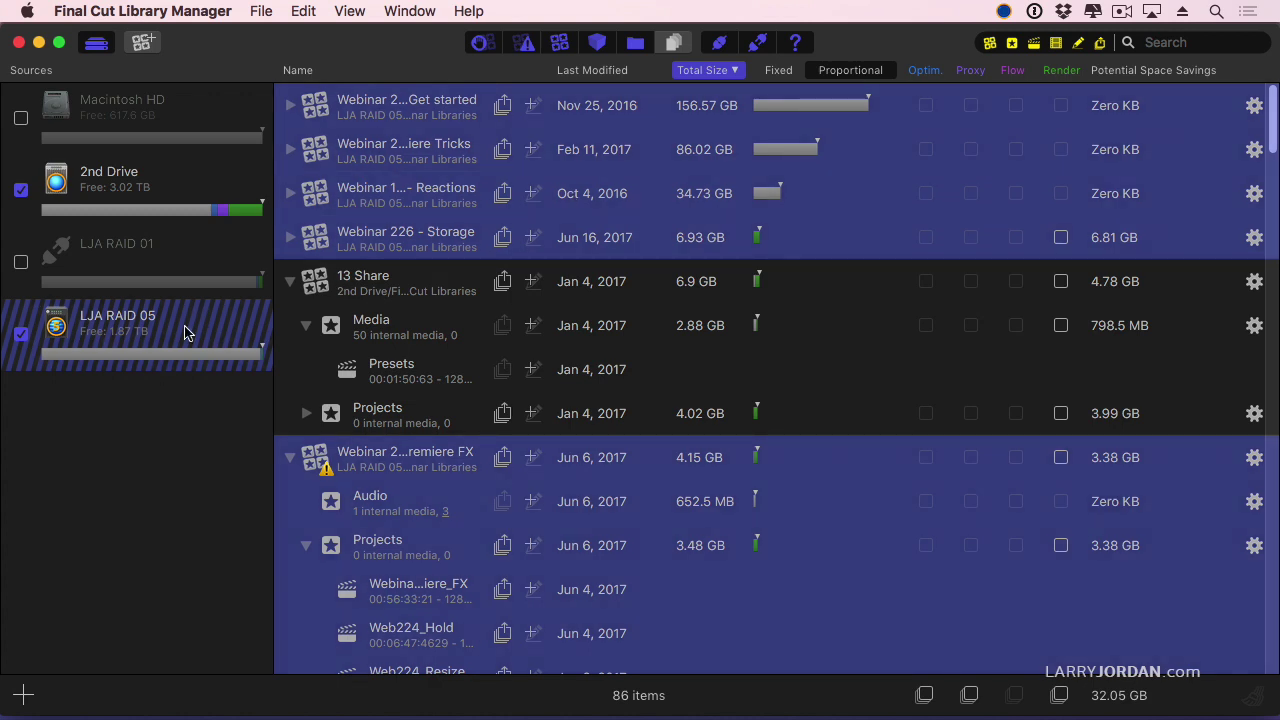
pyautogui.click(172, 253)
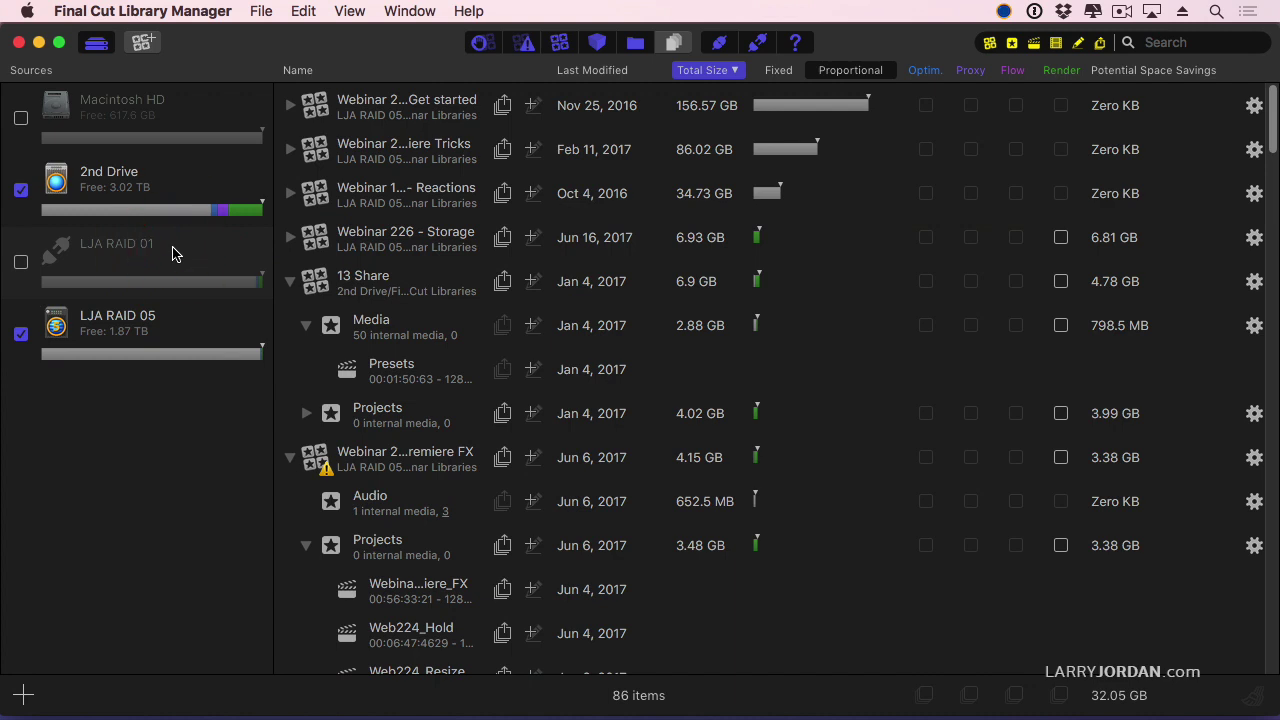
pyautogui.click(166, 178)
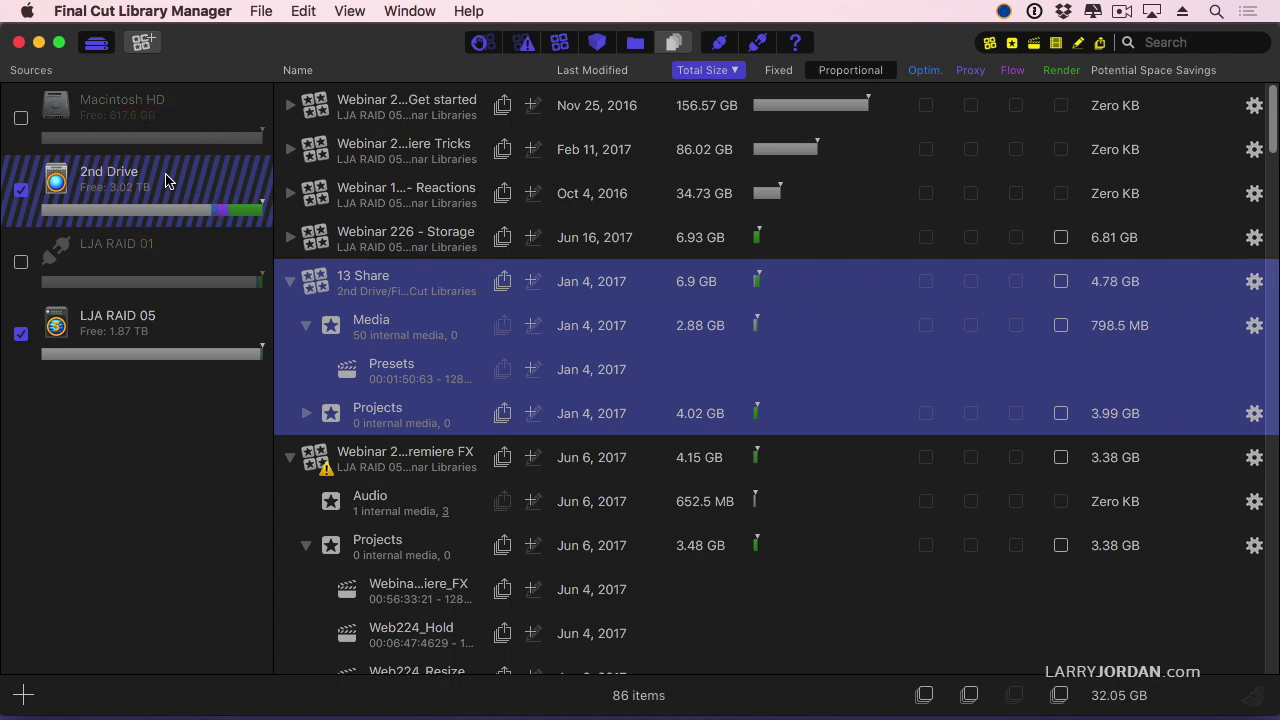
pyautogui.click(190, 115)
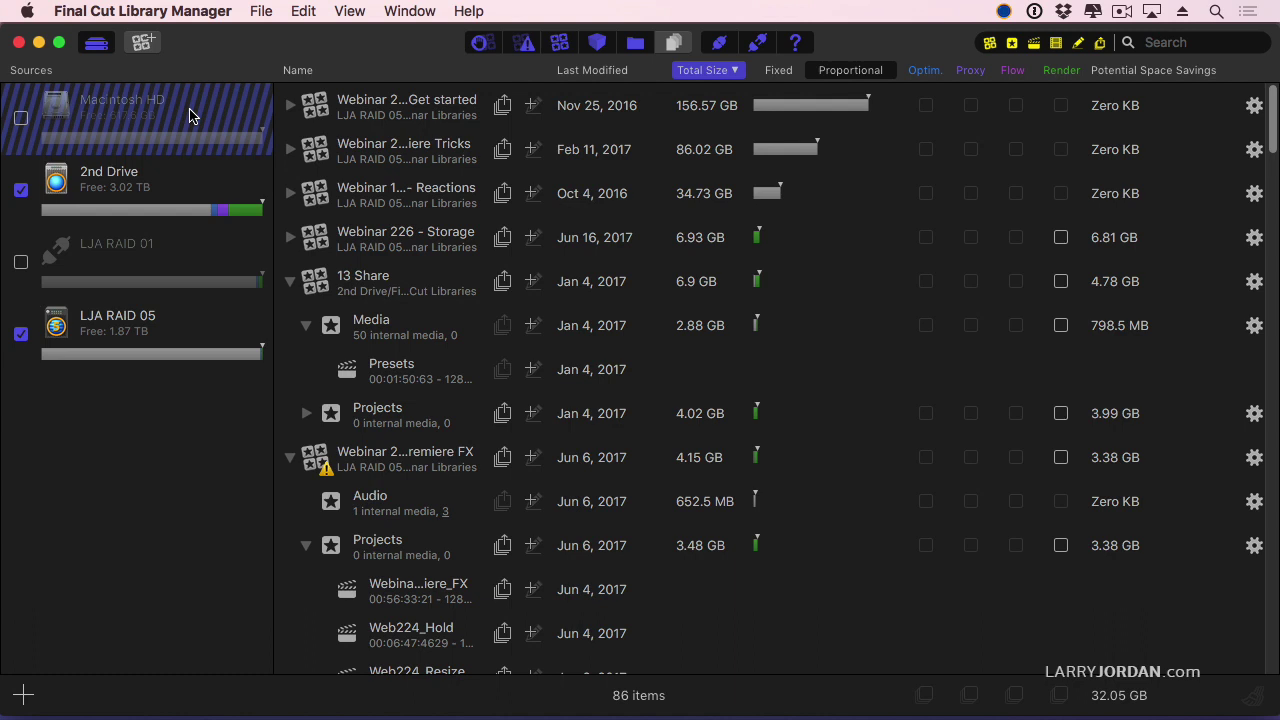
pyautogui.click(180, 329)
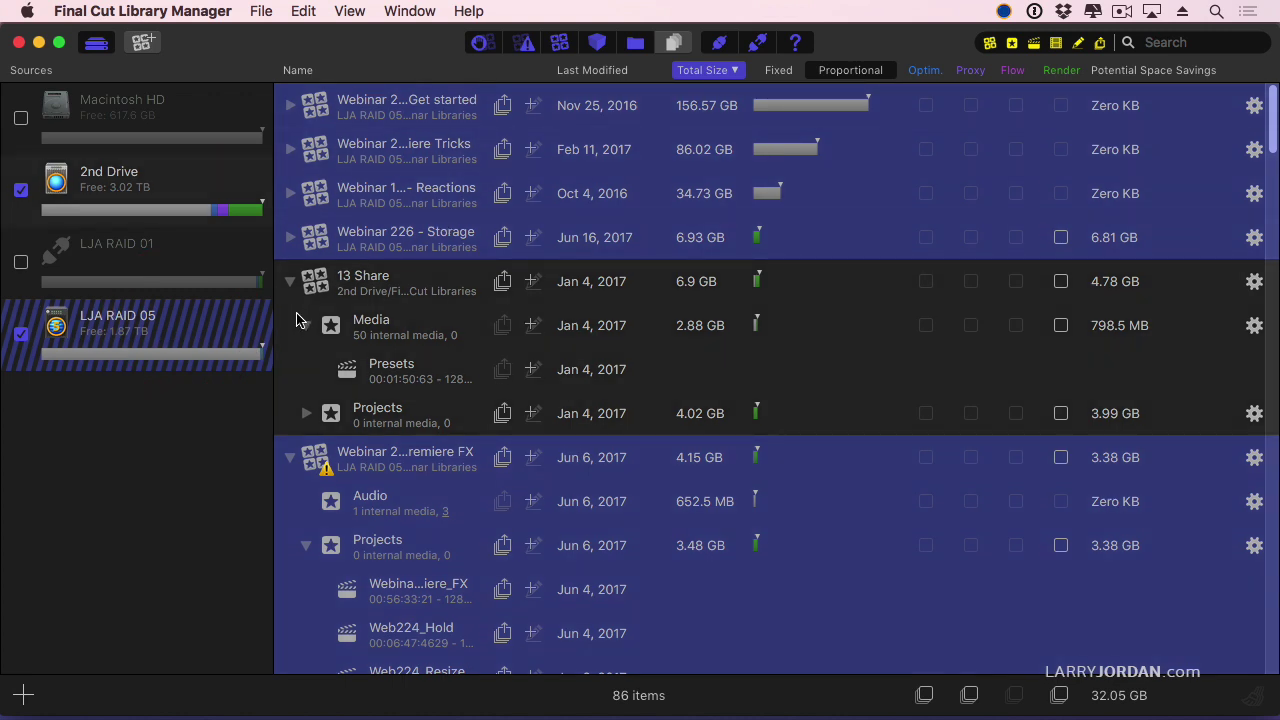
pyautogui.click(130, 424)
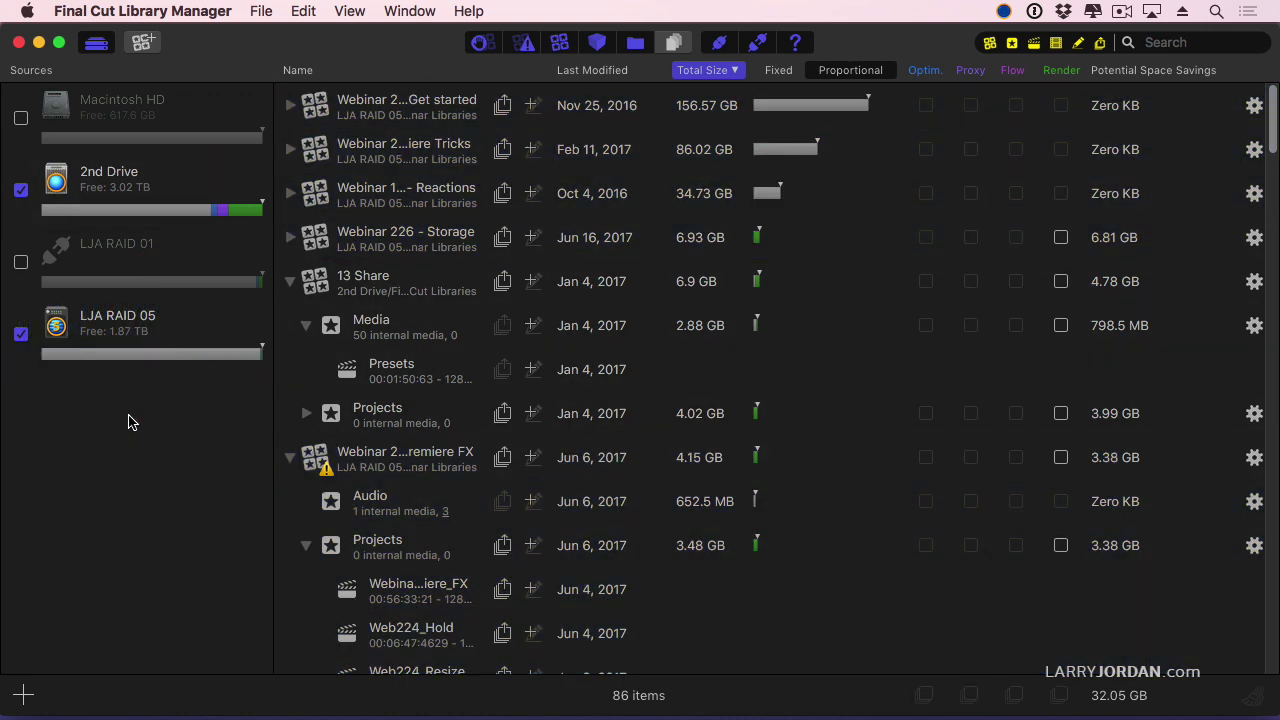
# Sort libraries by name ascending and list the 08 Multicam library's three missing Multicam - Restaurant clips
pyautogui.click(300, 71)
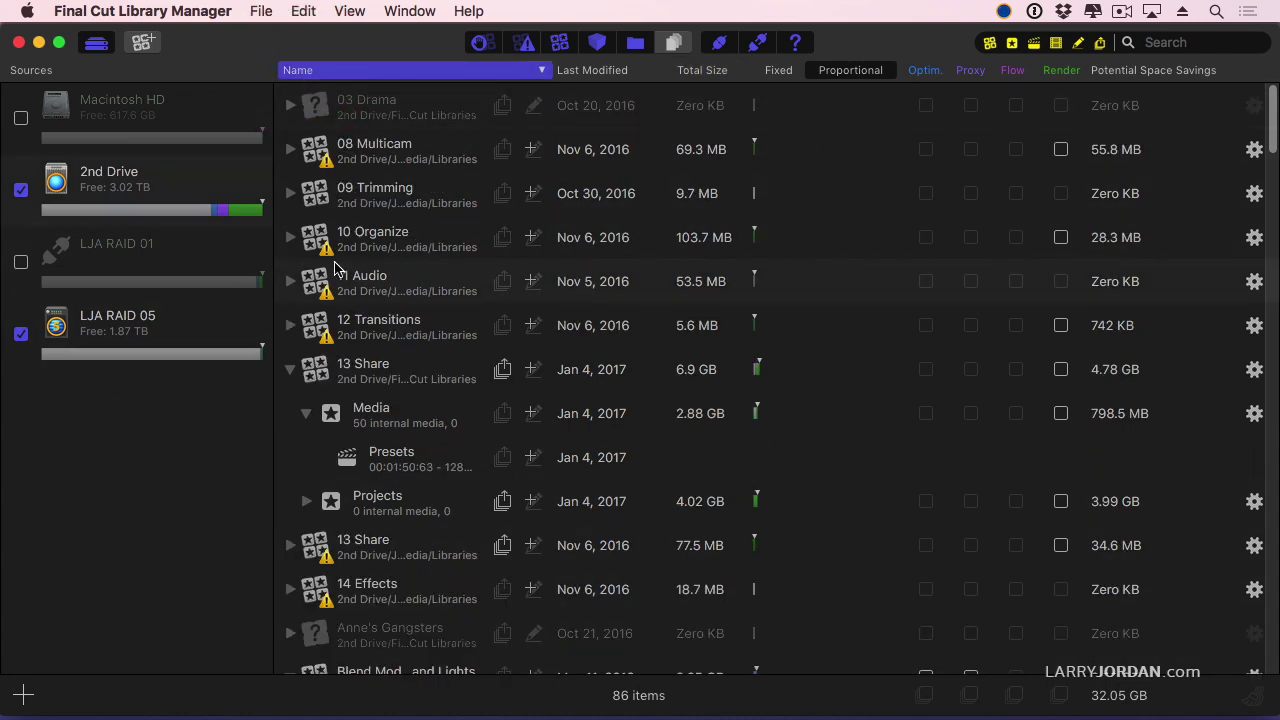
pyautogui.click(297, 71)
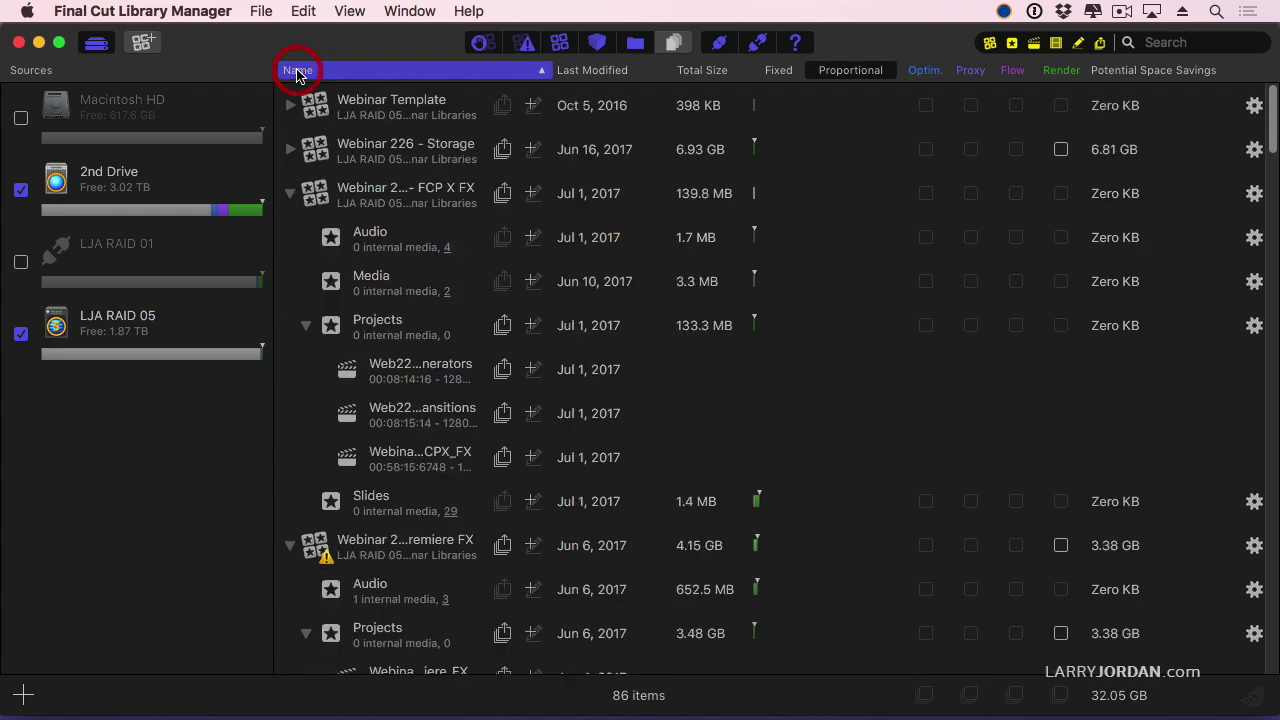
pyautogui.click(297, 71)
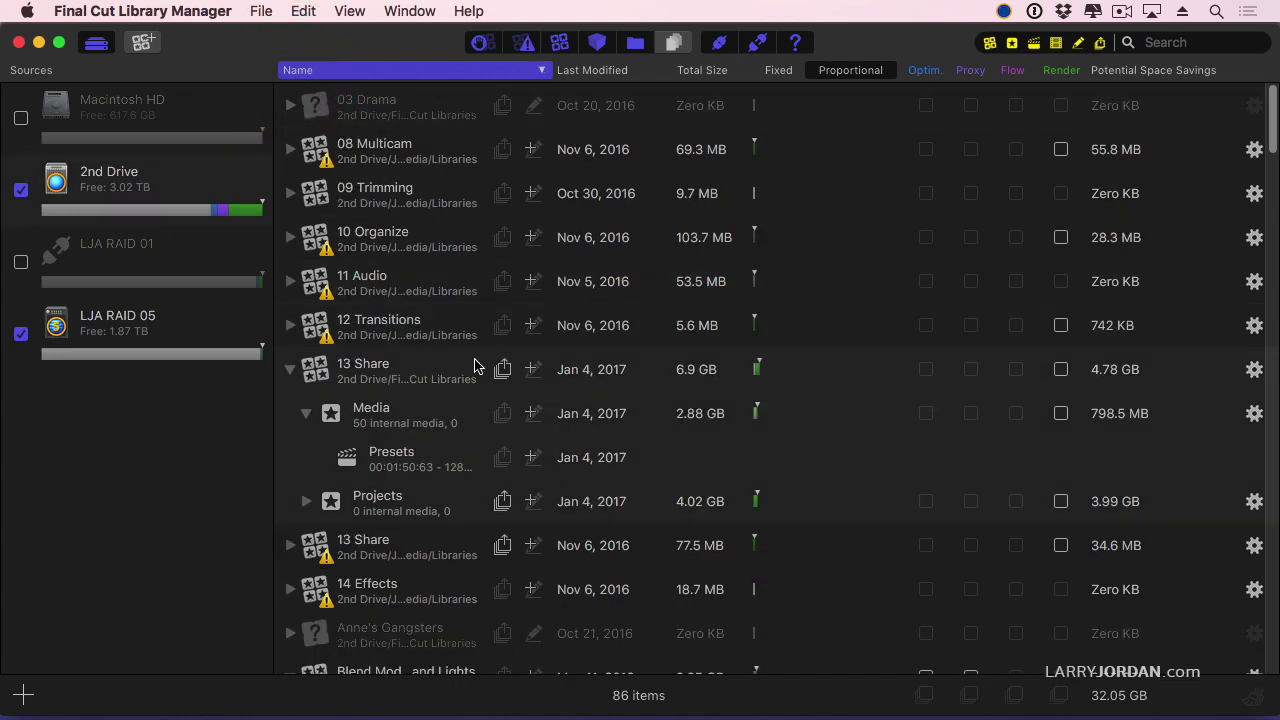
pyautogui.moveTo(325, 170)
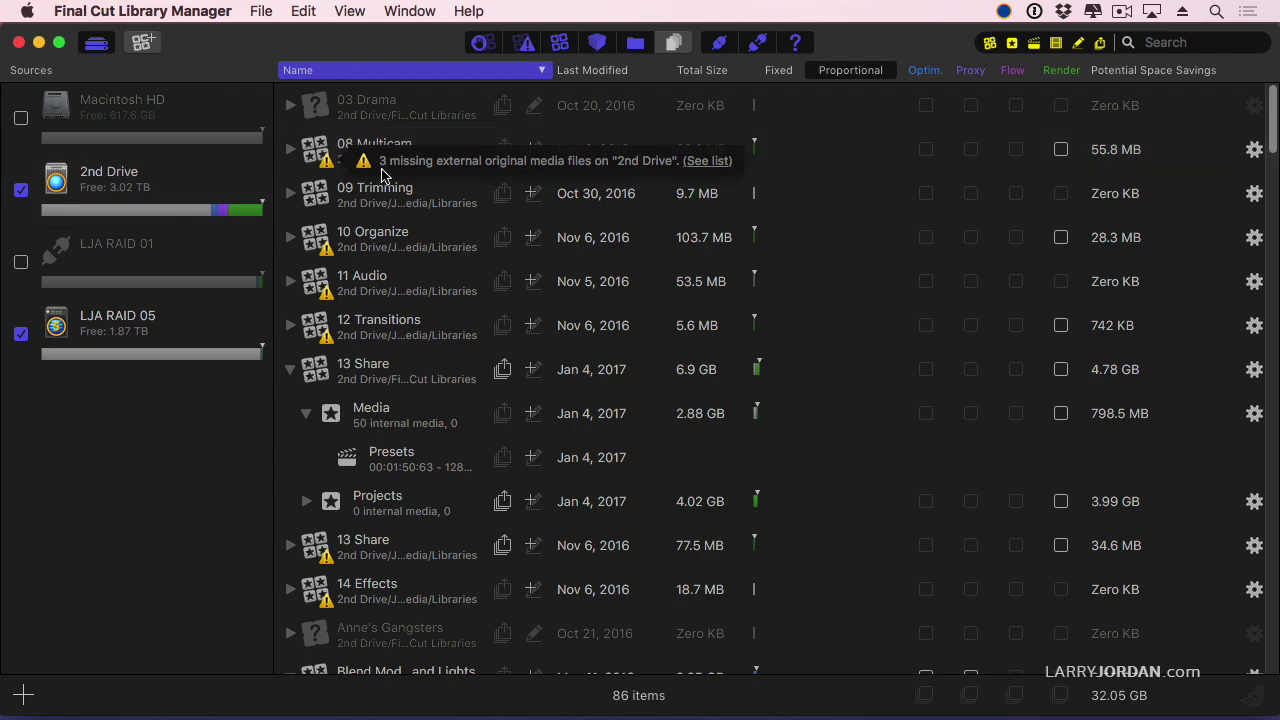
pyautogui.click(707, 161)
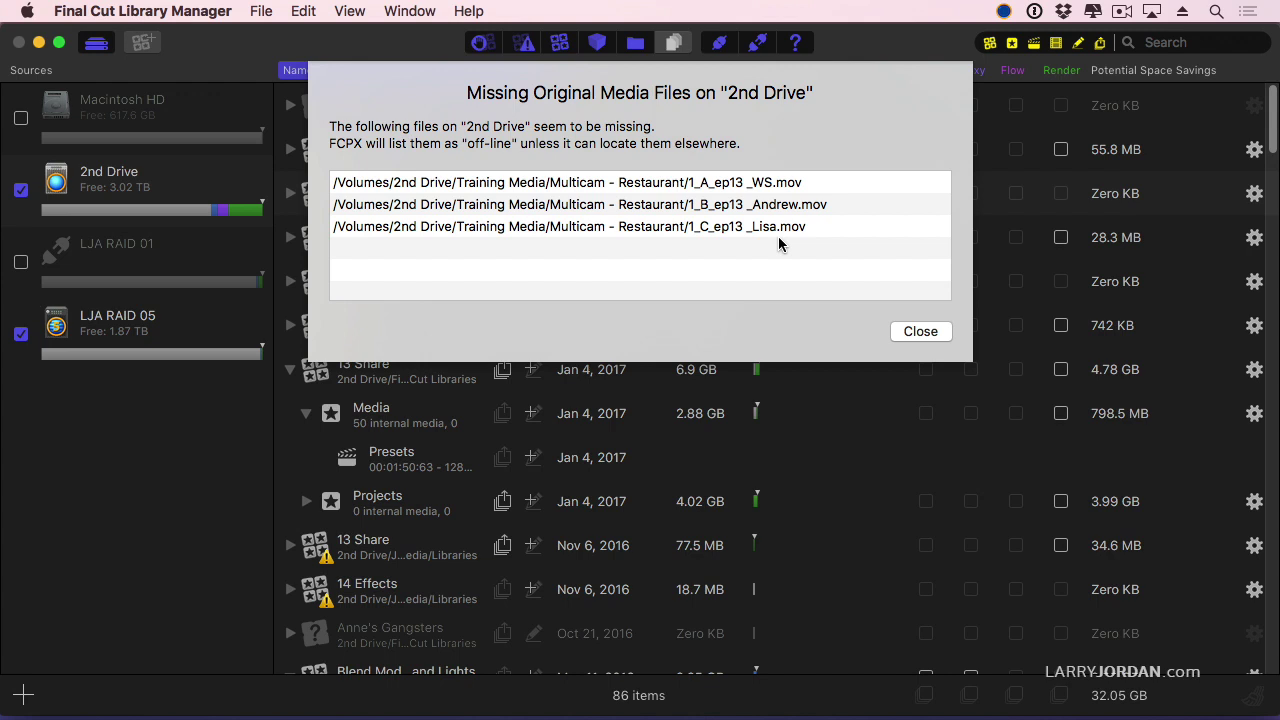
# Close the missing-files list and reverse the name sort so Webinar libraries come first
pyautogui.click(922, 334)
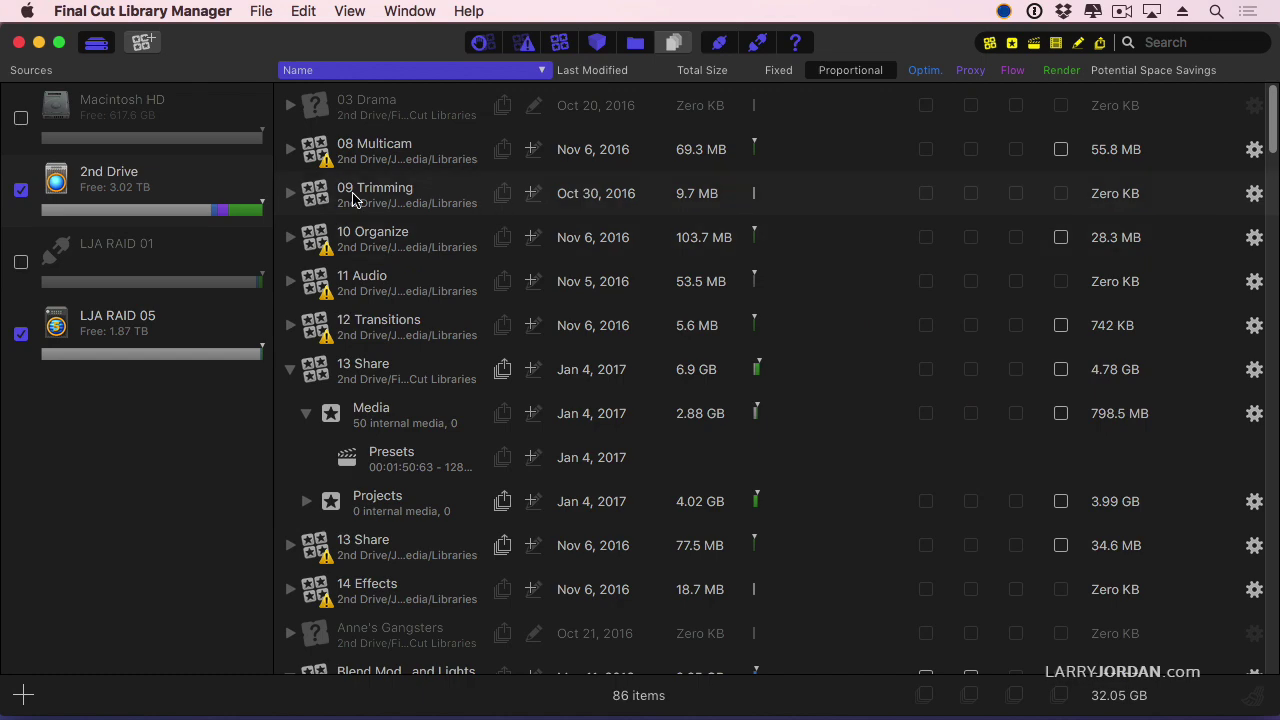
pyautogui.scroll(-2, 388, 262)
pyautogui.scroll(-3, 380, 257)
pyautogui.scroll(4, 370, 240)
pyautogui.click(312, 72)
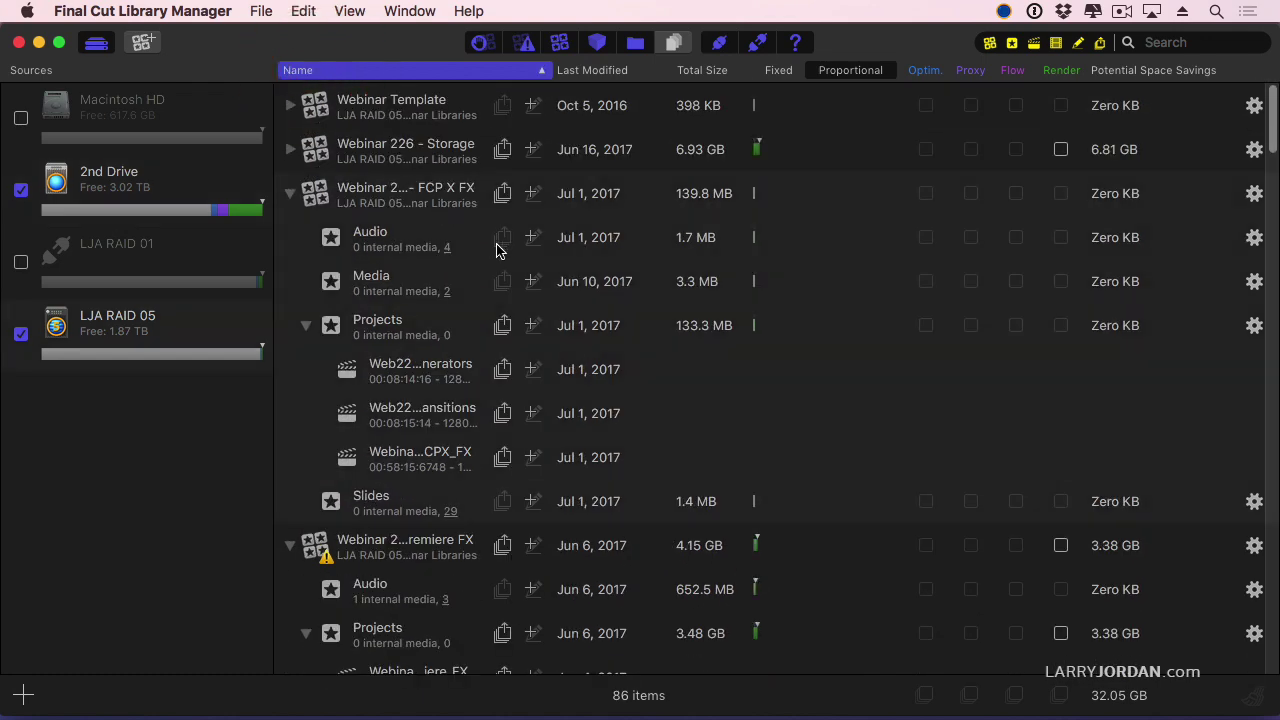
# Collapse the FCP X FX and Premiere FX libraries
pyautogui.click(284, 193)
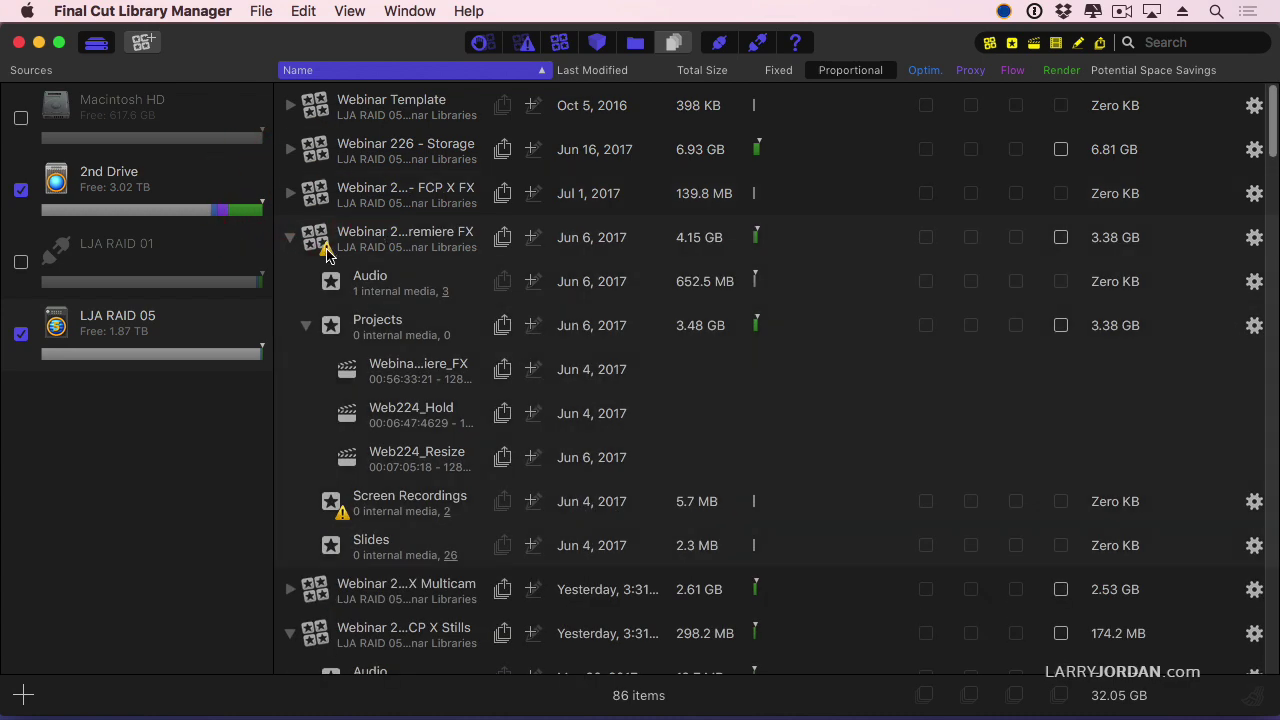
pyautogui.moveTo(325, 250)
pyautogui.click(291, 238)
pyautogui.click(291, 238)
pyautogui.click(291, 238)
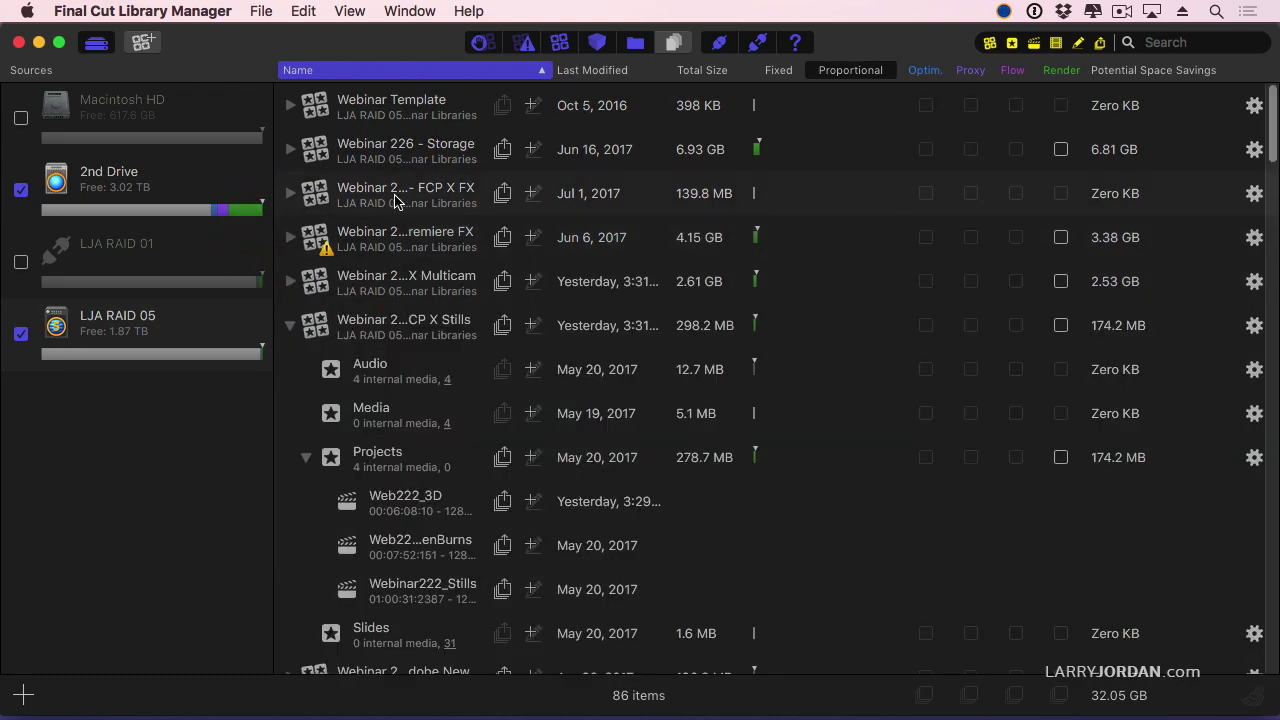
# Expand the Webinar FCP X FX library and browse its Audio, Media and Projects contents
pyautogui.click(291, 194)
pyautogui.click(368, 240)
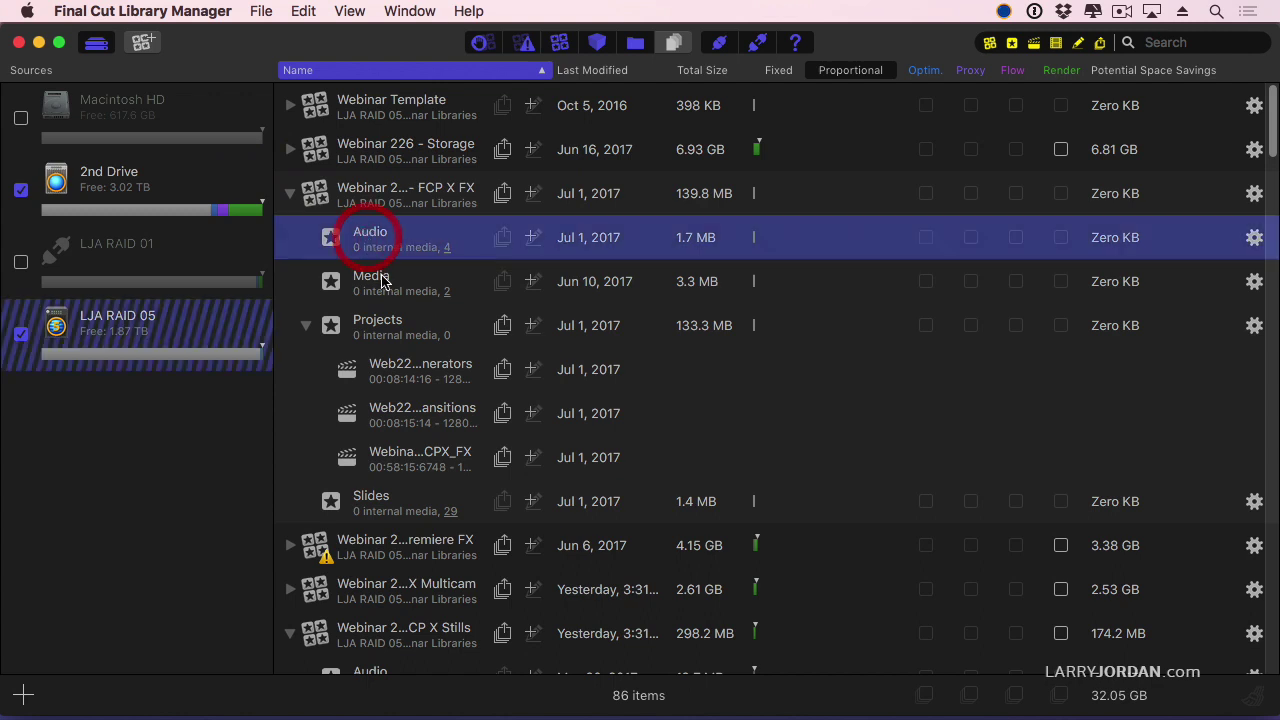
pyautogui.click(333, 281)
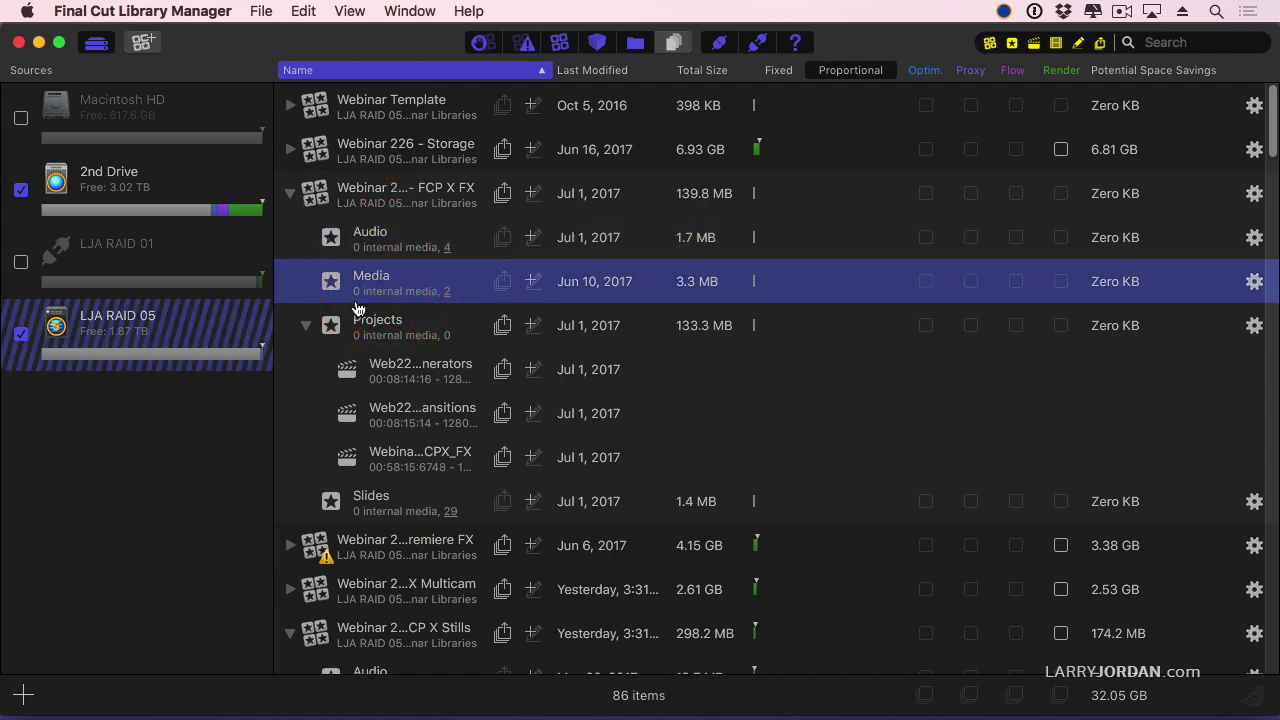
pyautogui.click(306, 327)
pyautogui.click(306, 327)
# Collapse the FCP X FX library and search the library list for 225
pyautogui.click(291, 194)
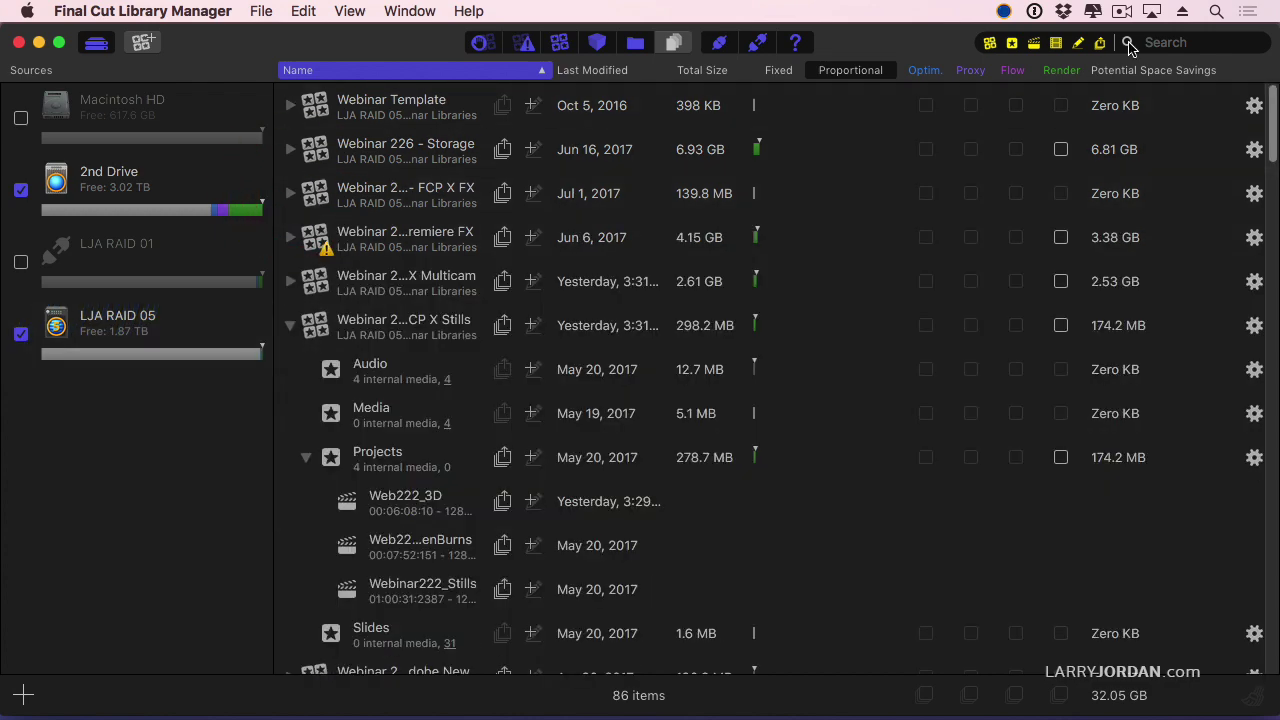
pyautogui.click(1200, 40)
pyautogui.write('225')
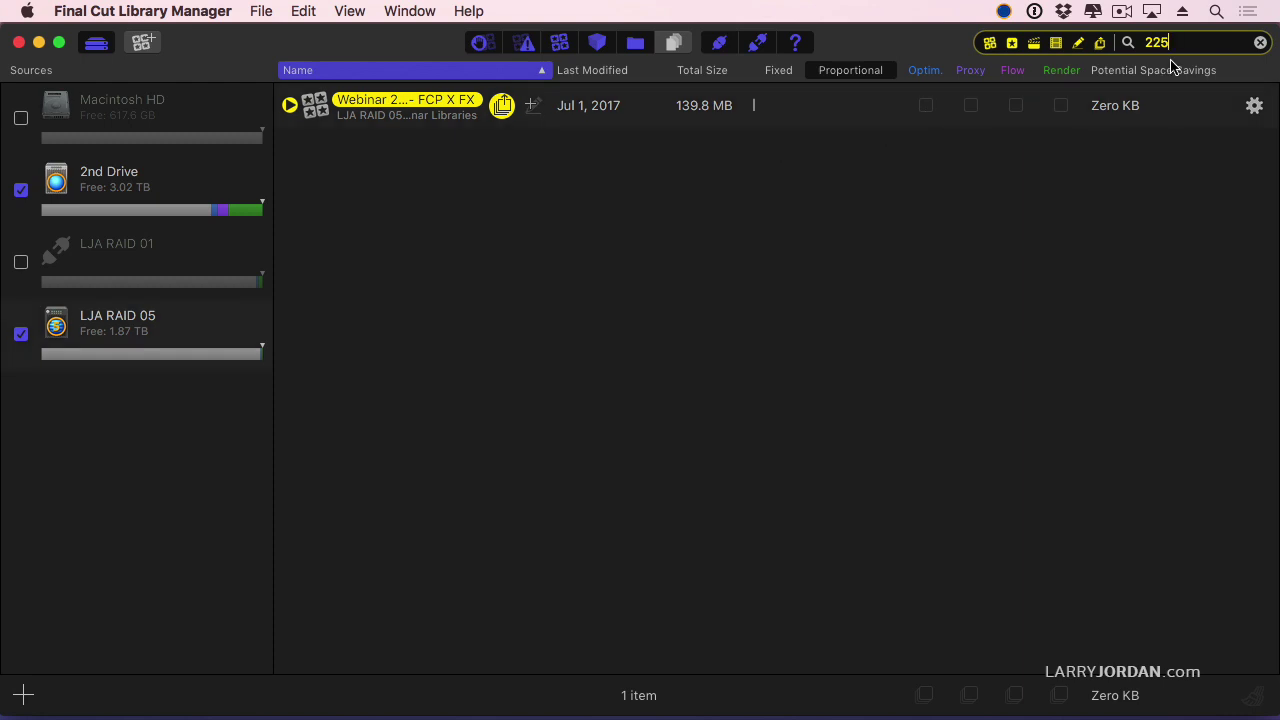
# View the matching webinar library's three projects, then collapse it and clear the 225 search
pyautogui.click(290, 105)
pyautogui.click(306, 238)
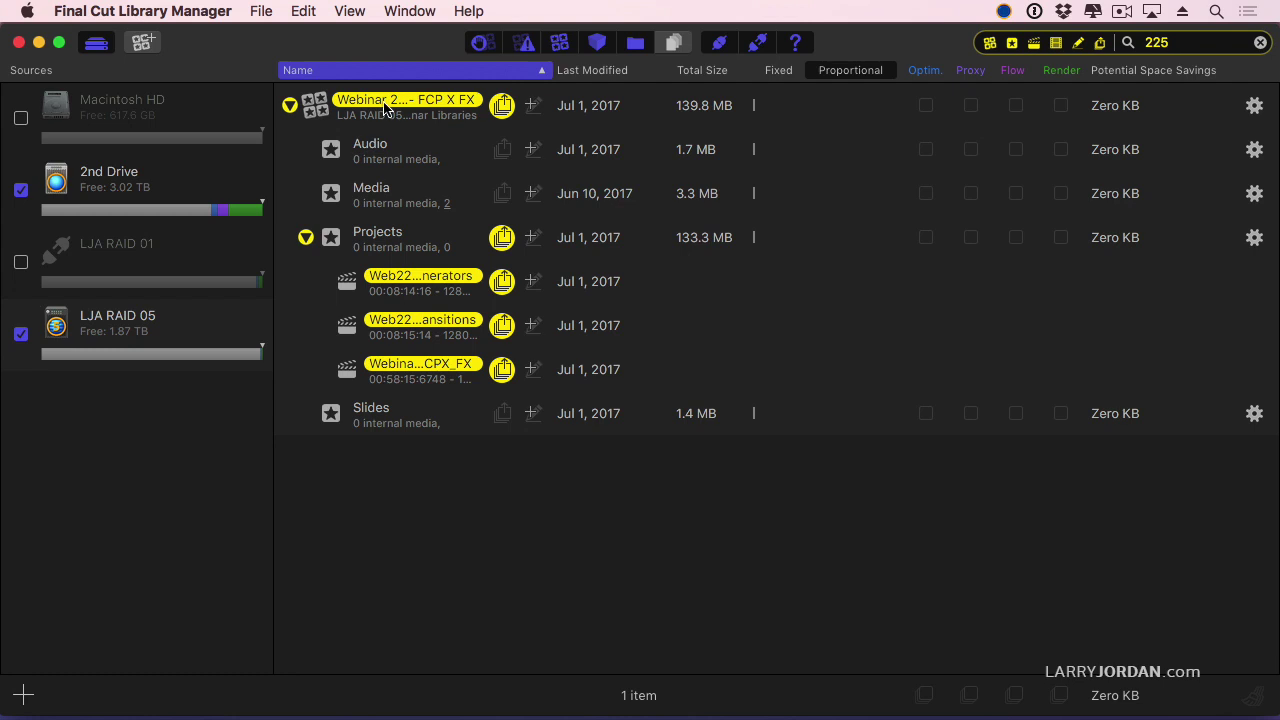
pyautogui.click(289, 105)
pyautogui.click(1260, 42)
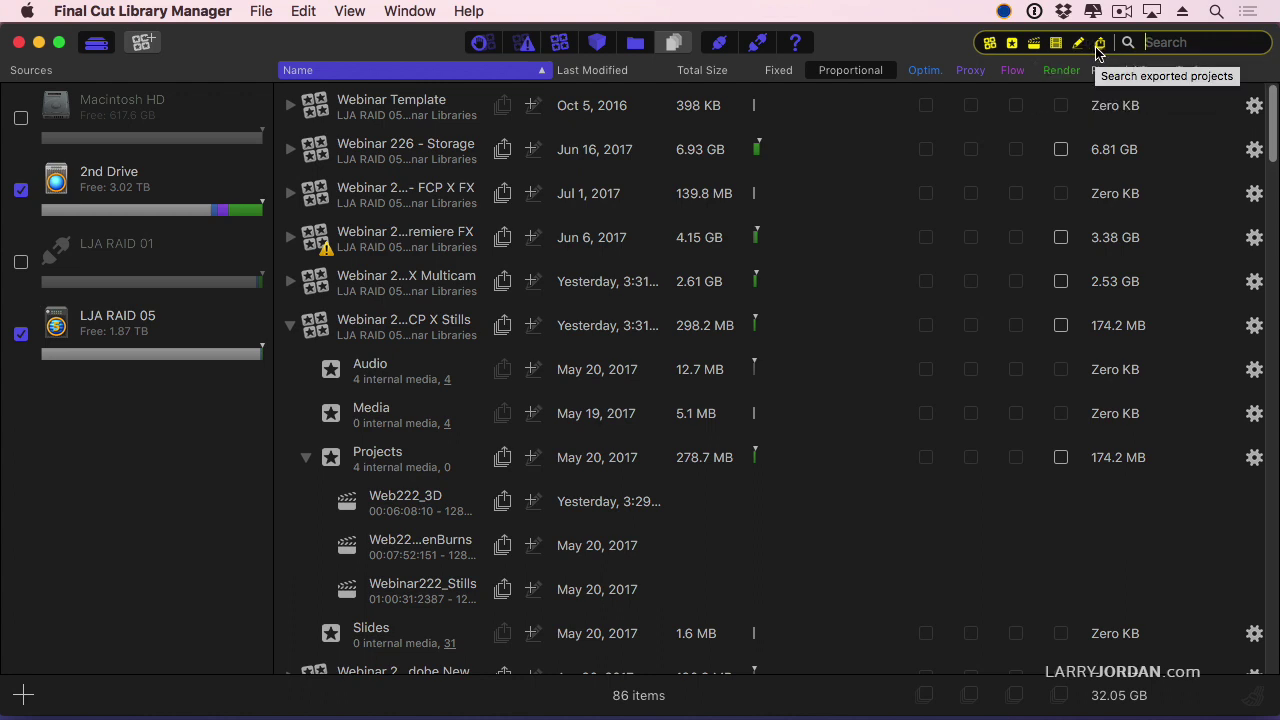
pyautogui.click(500, 151)
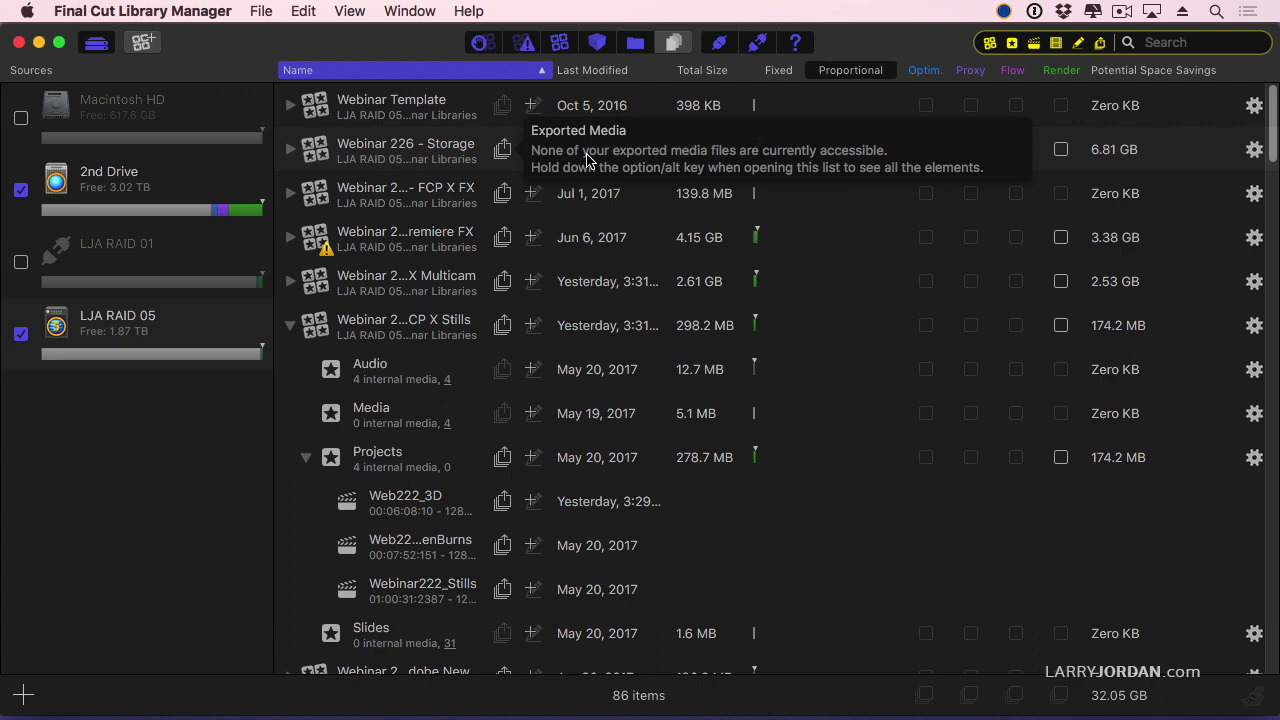
pyautogui.click(430, 150)
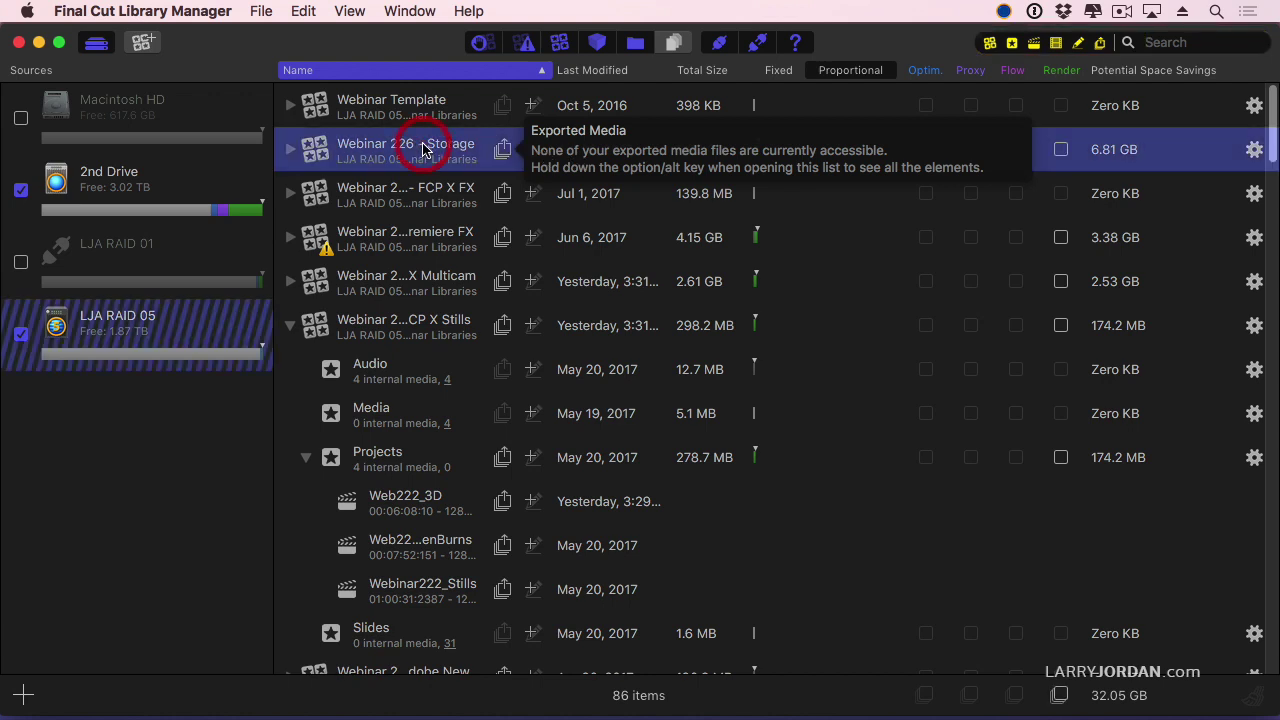
pyautogui.click(531, 192)
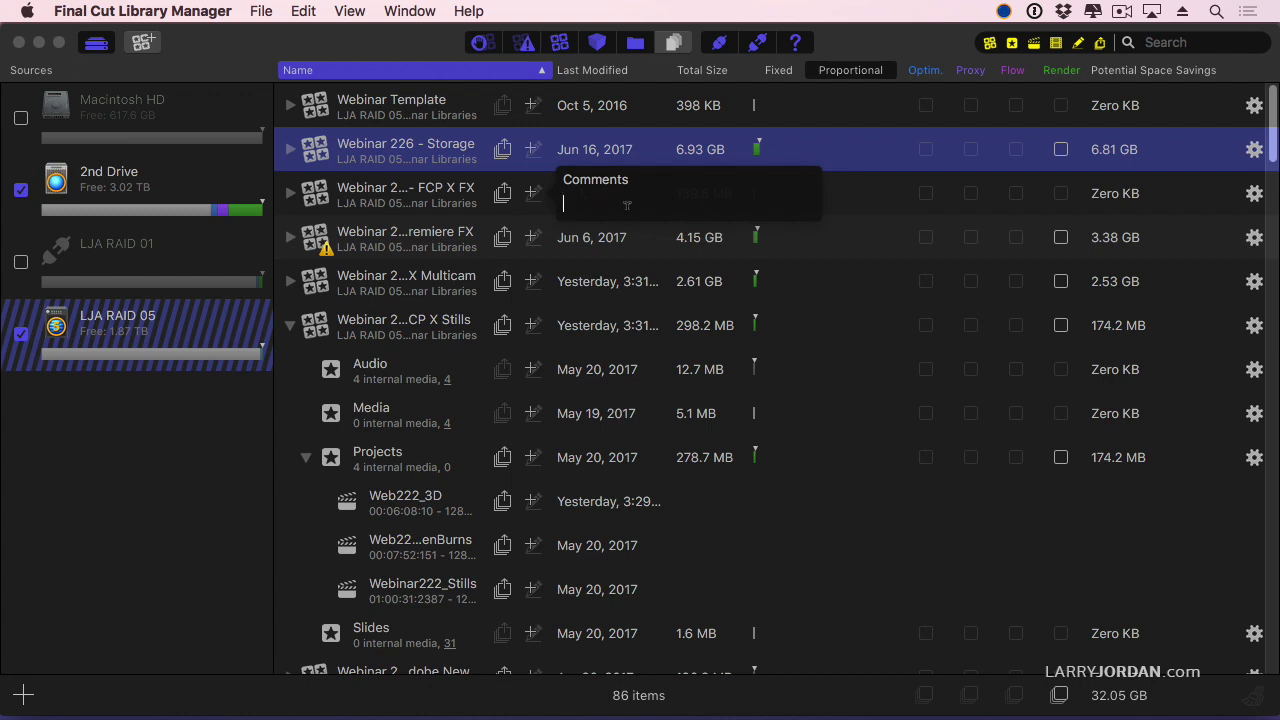
pyautogui.click(447, 203)
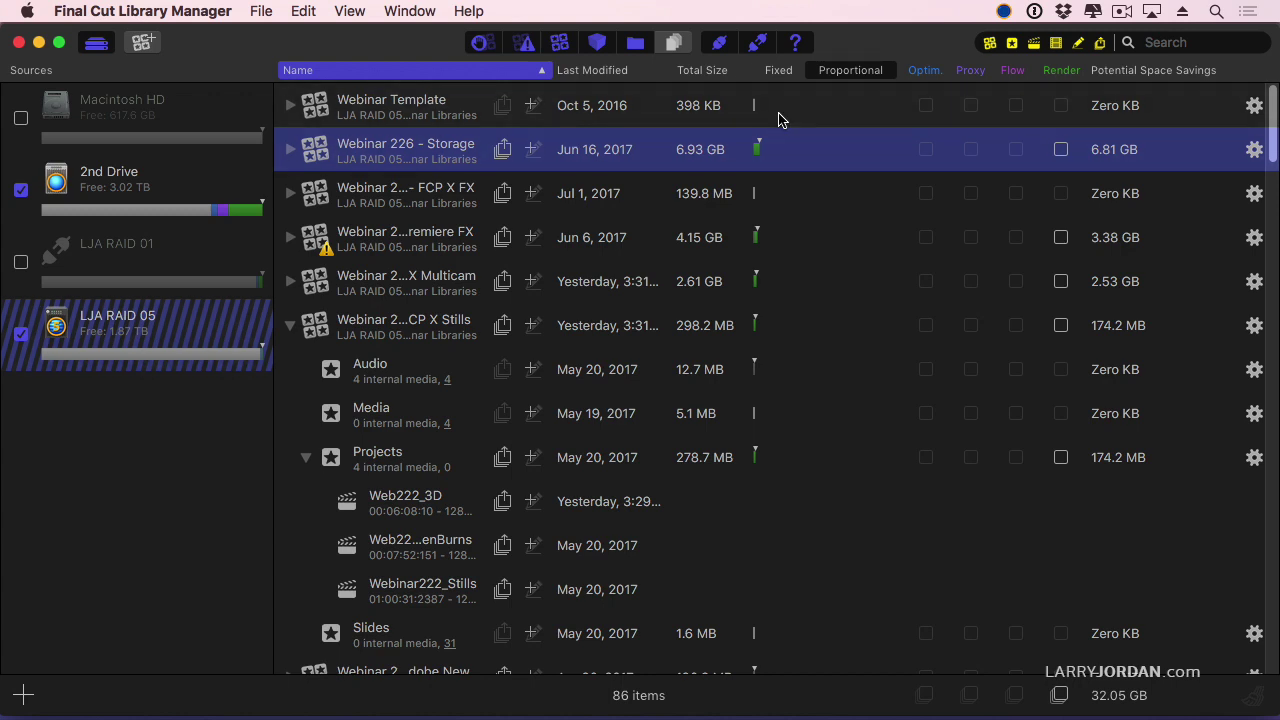
# Sort by Total Size, largest first, and switch size bars to Fixed width
pyautogui.click(703, 72)
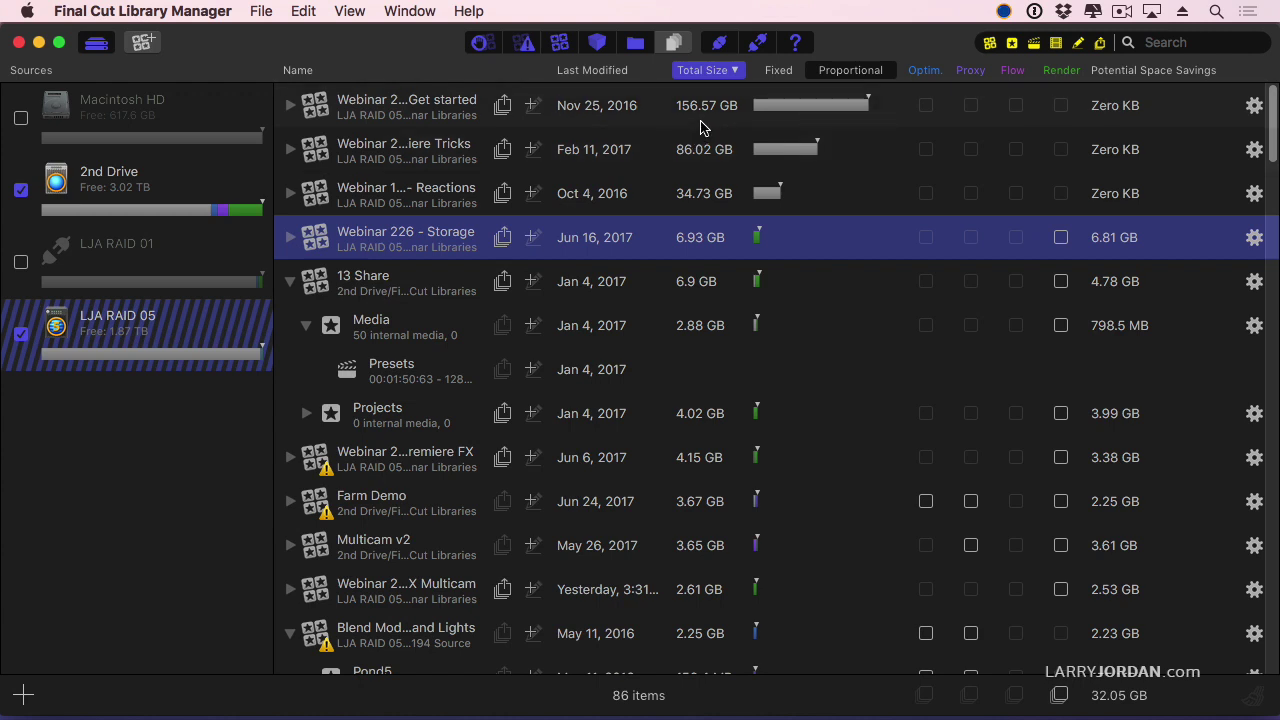
pyautogui.click(774, 71)
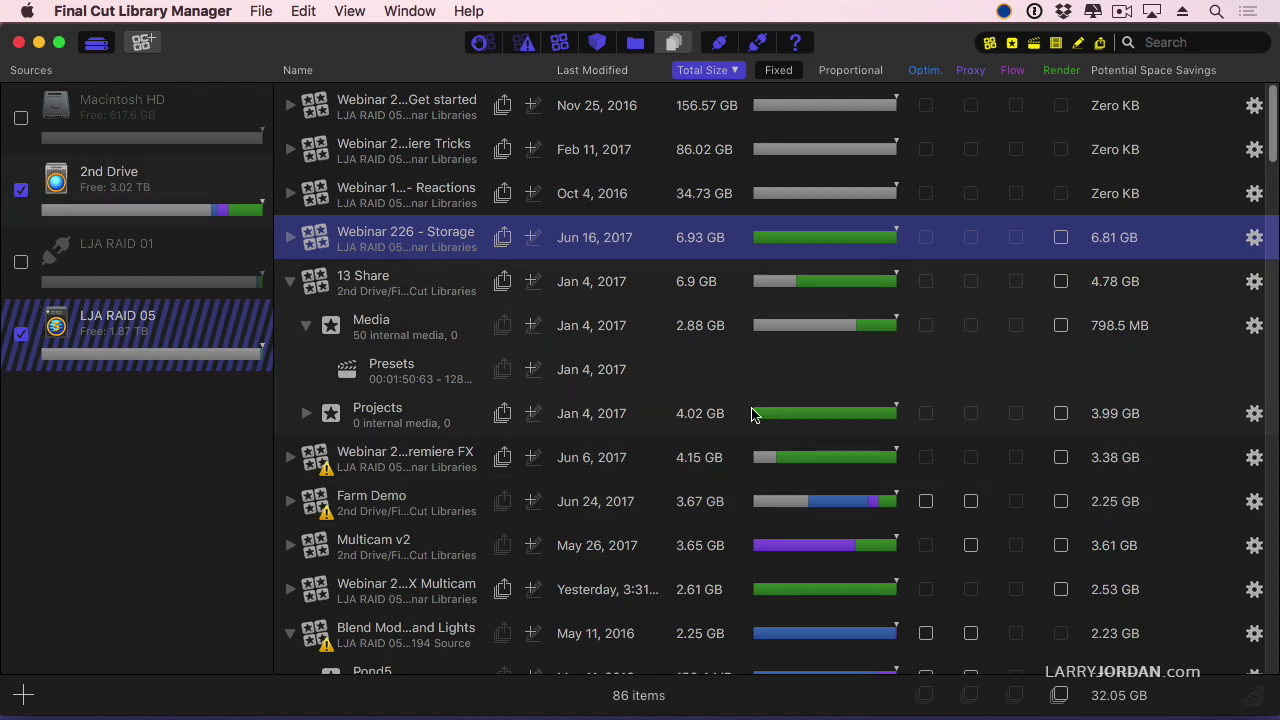
# Mark render files for 13 Share's projects, Farm Demo, Multicam v2 and two webinar libraries, then delete completely
pyautogui.click(1062, 416)
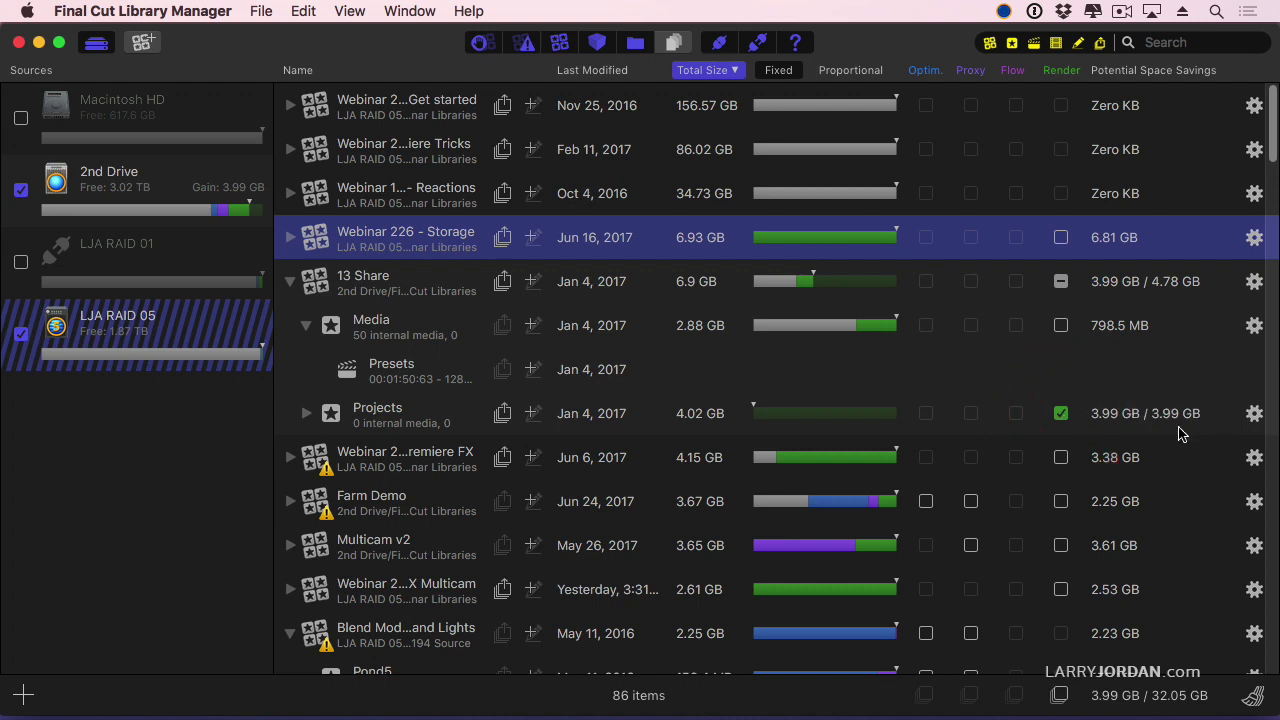
pyautogui.click(1061, 457)
pyautogui.click(1061, 501)
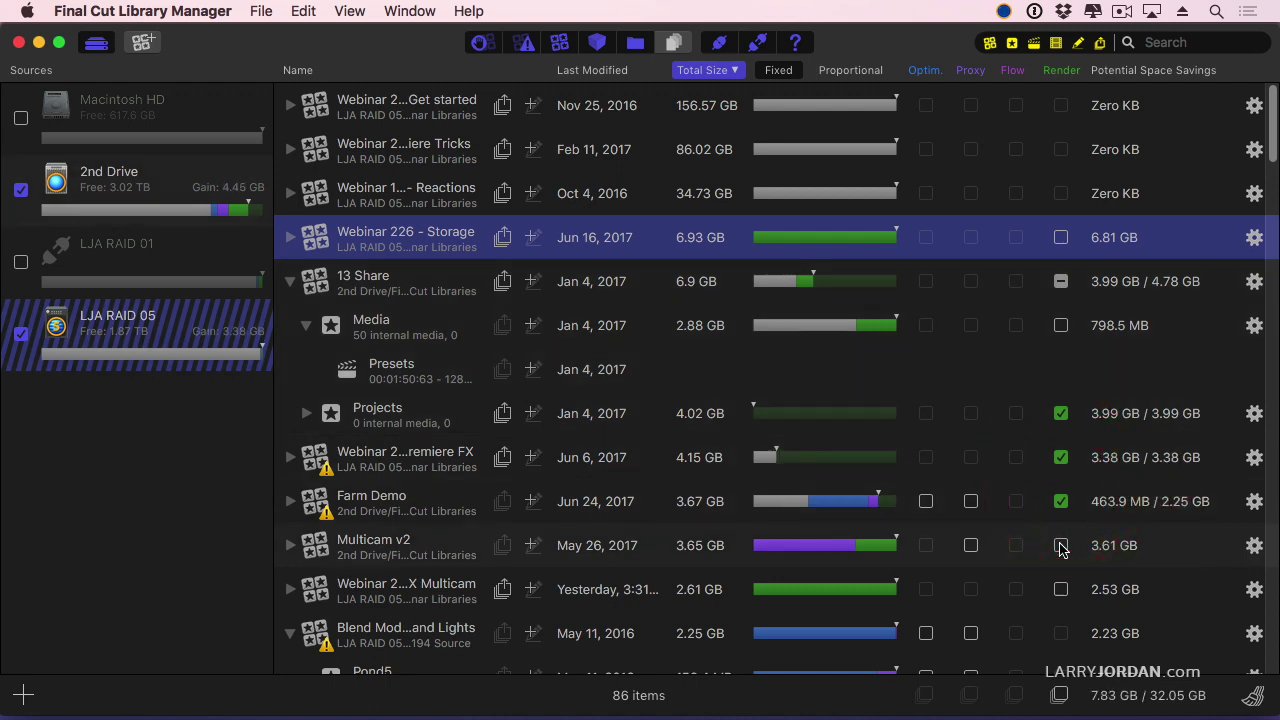
pyautogui.click(1061, 545)
pyautogui.click(1061, 589)
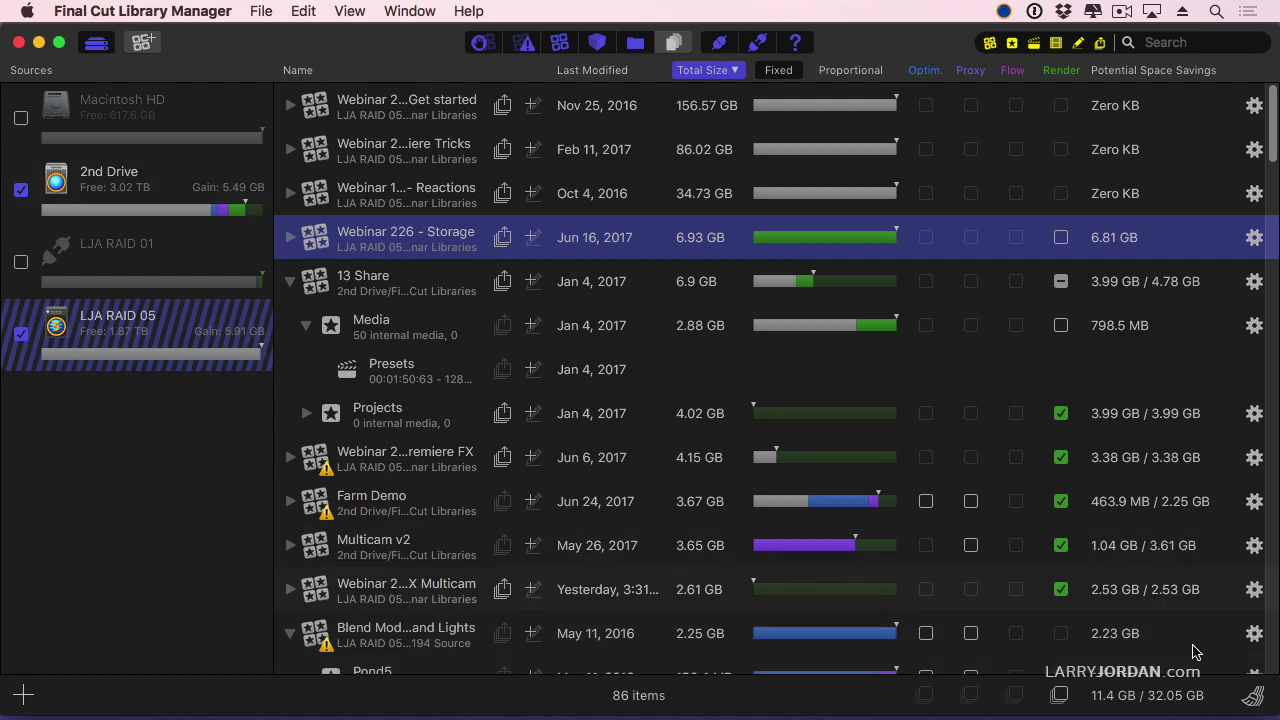
pyautogui.click(1252, 697)
pyautogui.click(757, 194)
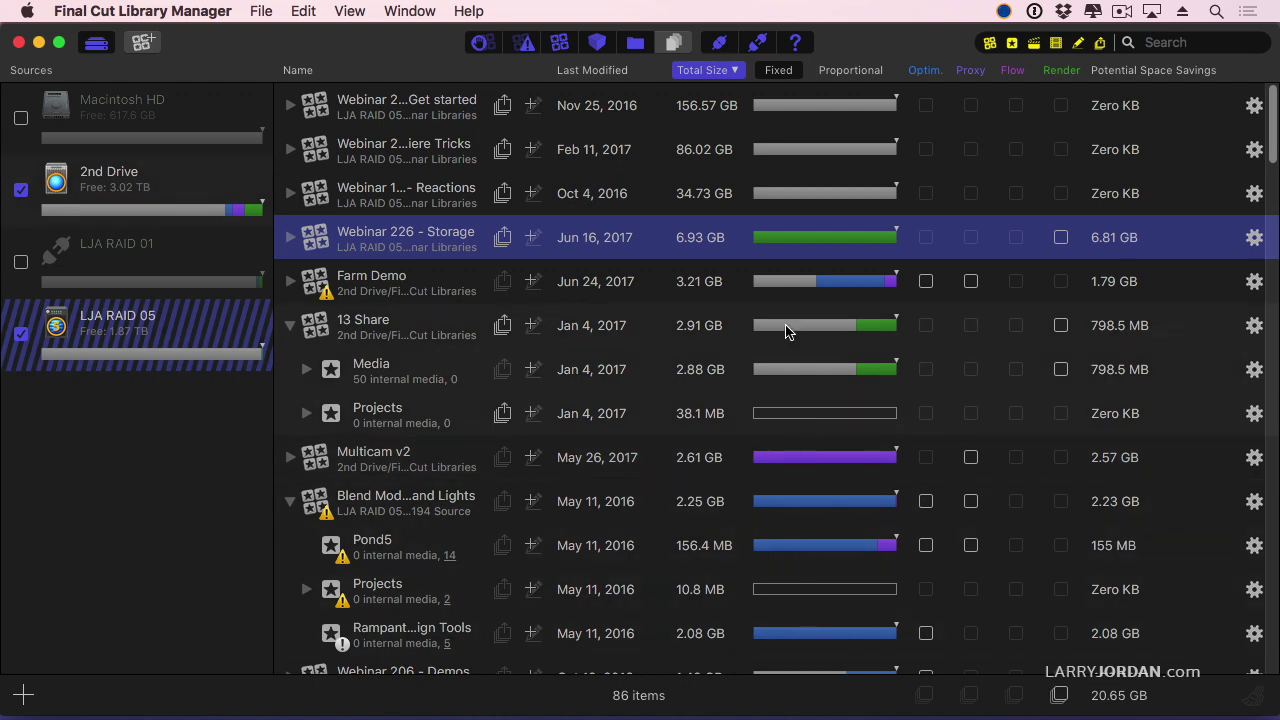
# Switch size bars to Proportional and tick Fish Demo's 879.6 MB Render checkbox
pyautogui.click(850, 70)
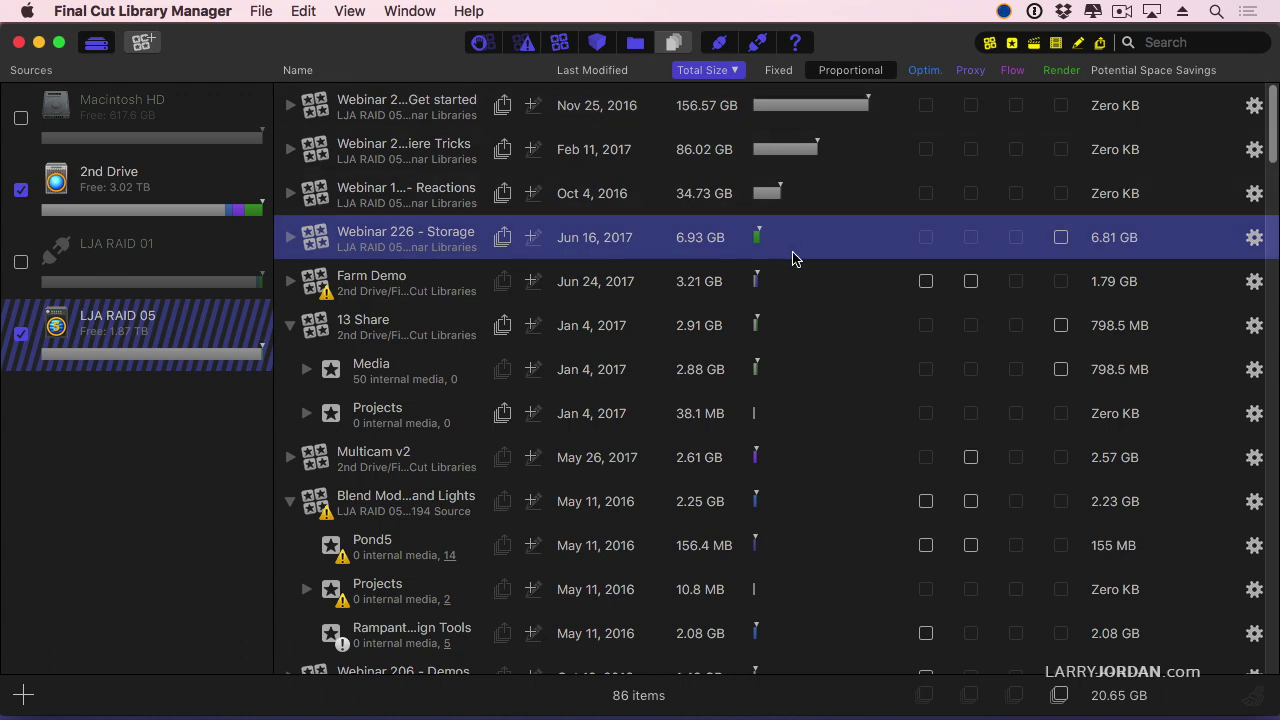
pyautogui.scroll(-2, 790, 258)
pyautogui.scroll(-4, 790, 258)
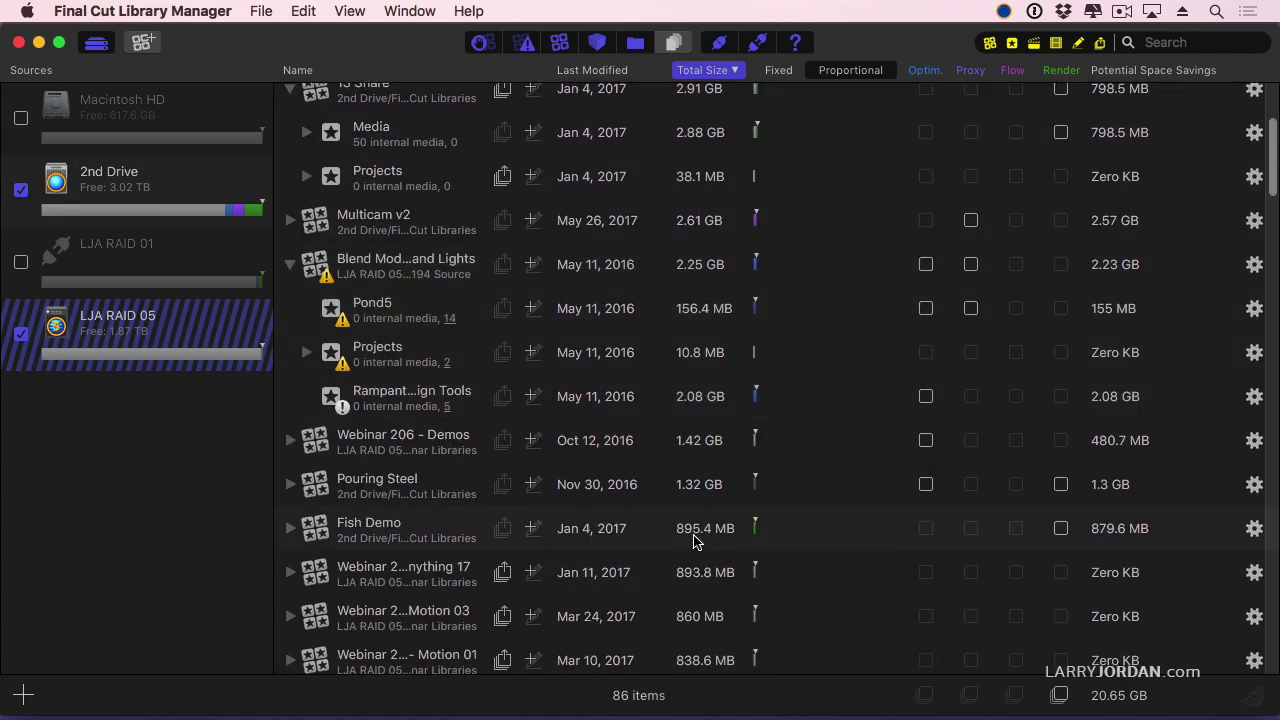
pyautogui.click(1061, 528)
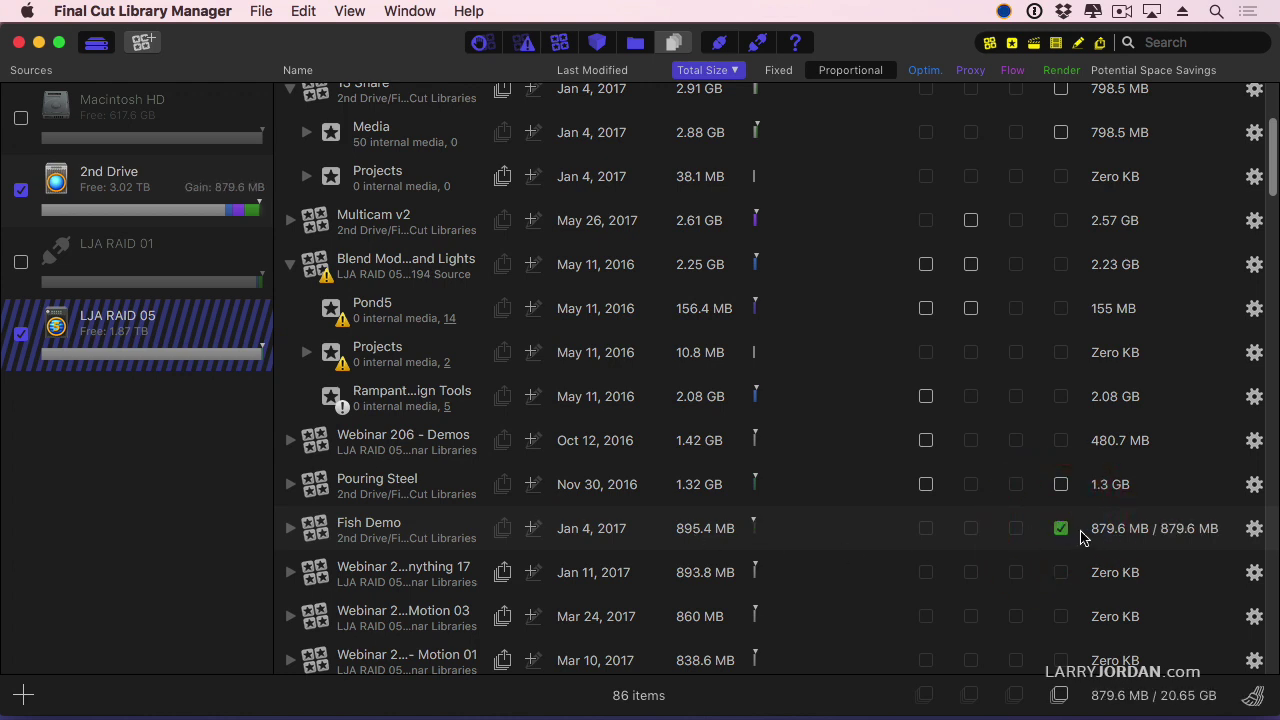
pyautogui.scroll(5, 826, 443)
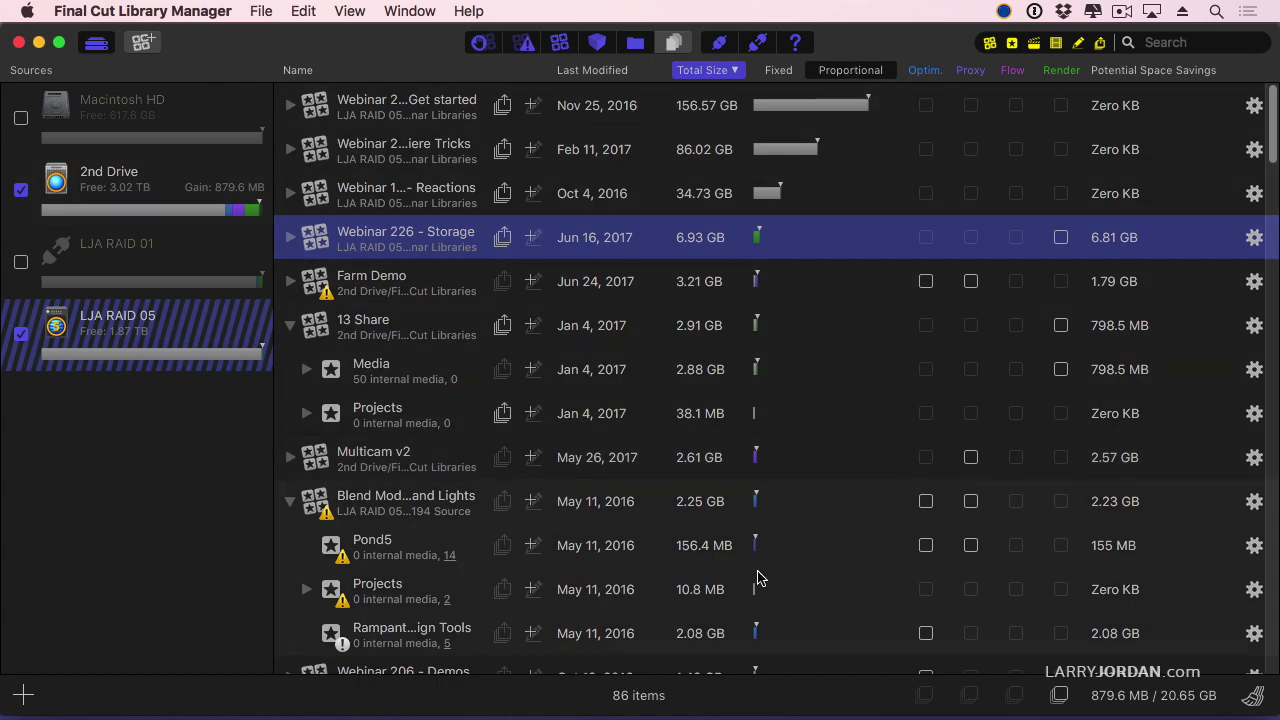
pyautogui.scroll(-12, 772, 577)
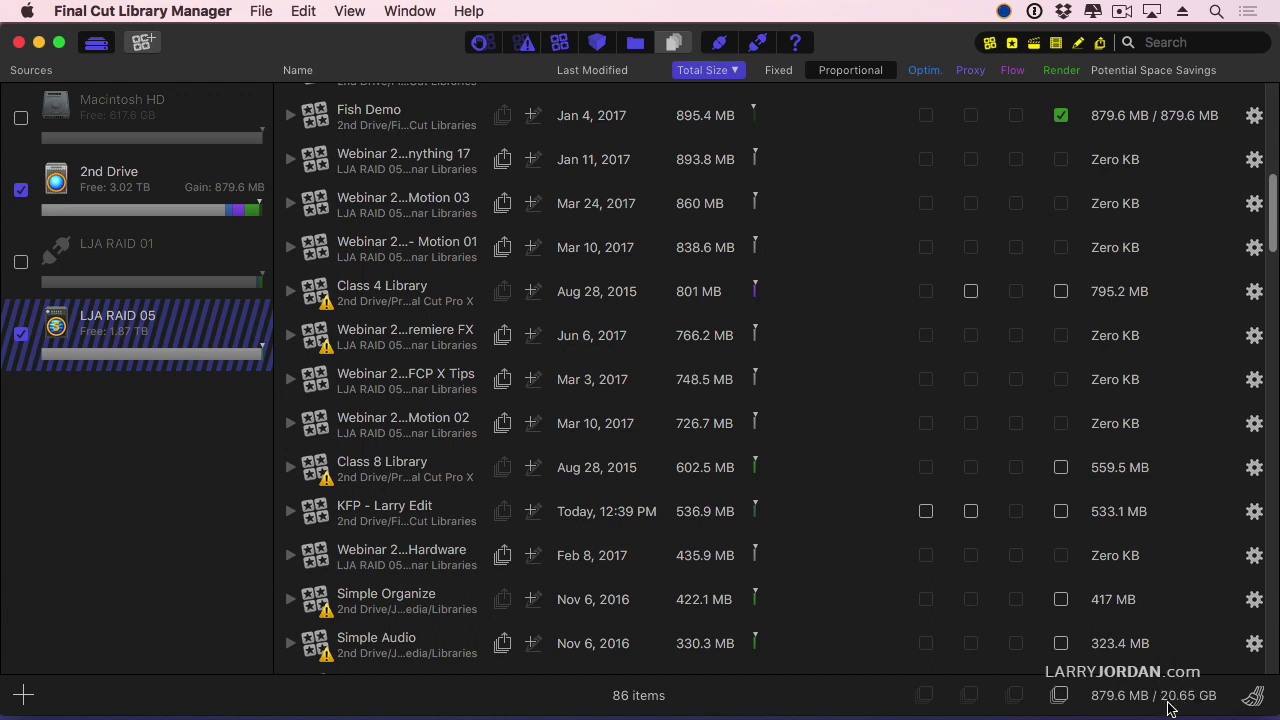
pyautogui.scroll(-2, 820, 357)
pyautogui.scroll(10, 771, 251)
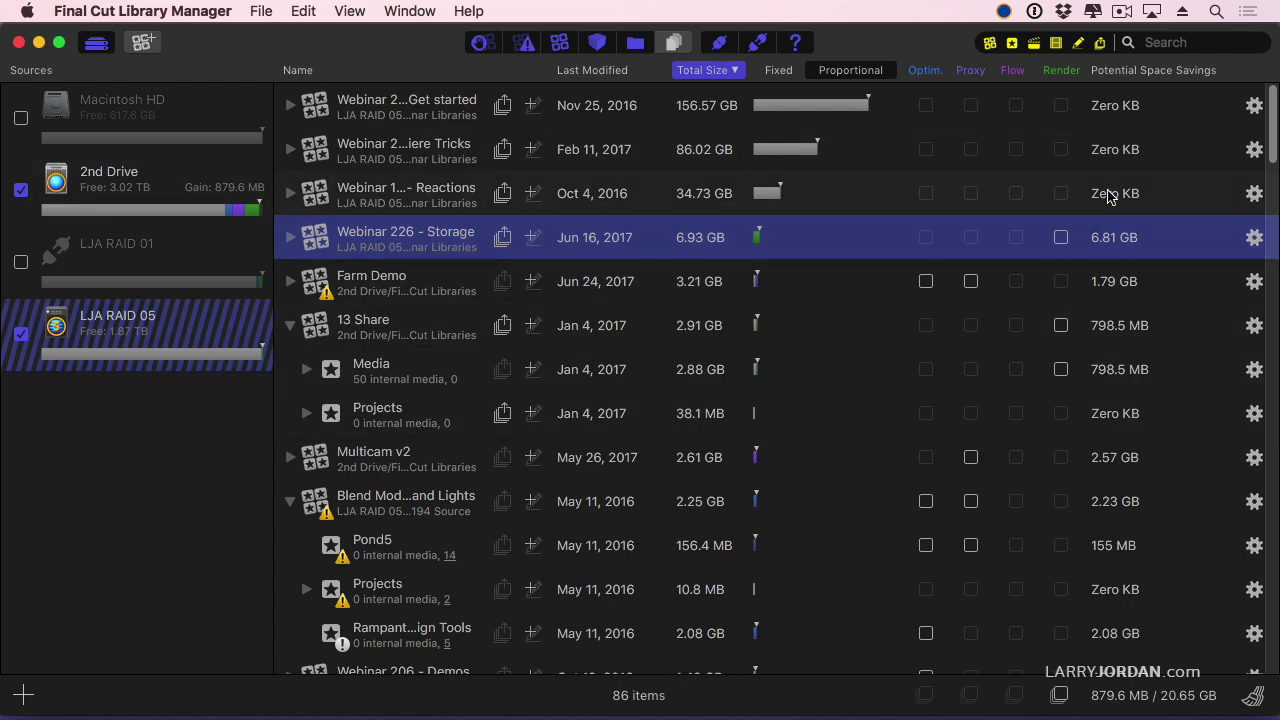
# Open the gear action menu for the 156.57 GB Webinar 2…Get started library
pyautogui.click(1256, 108)
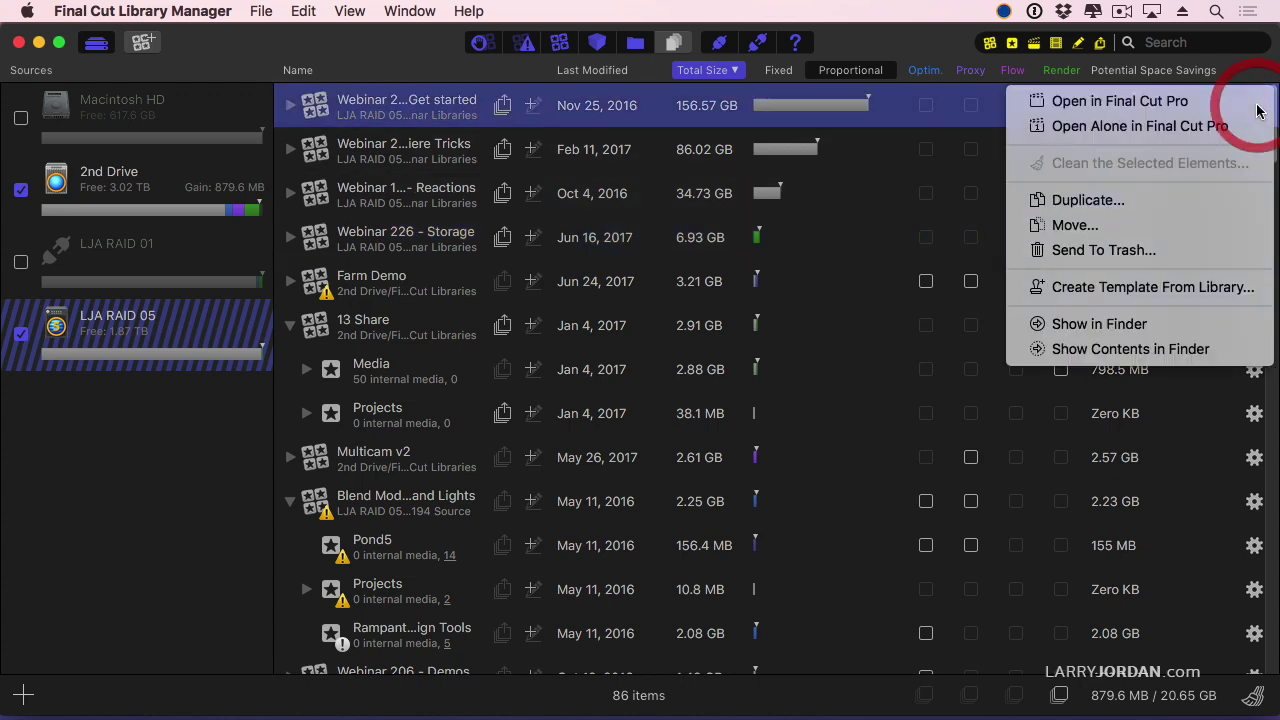